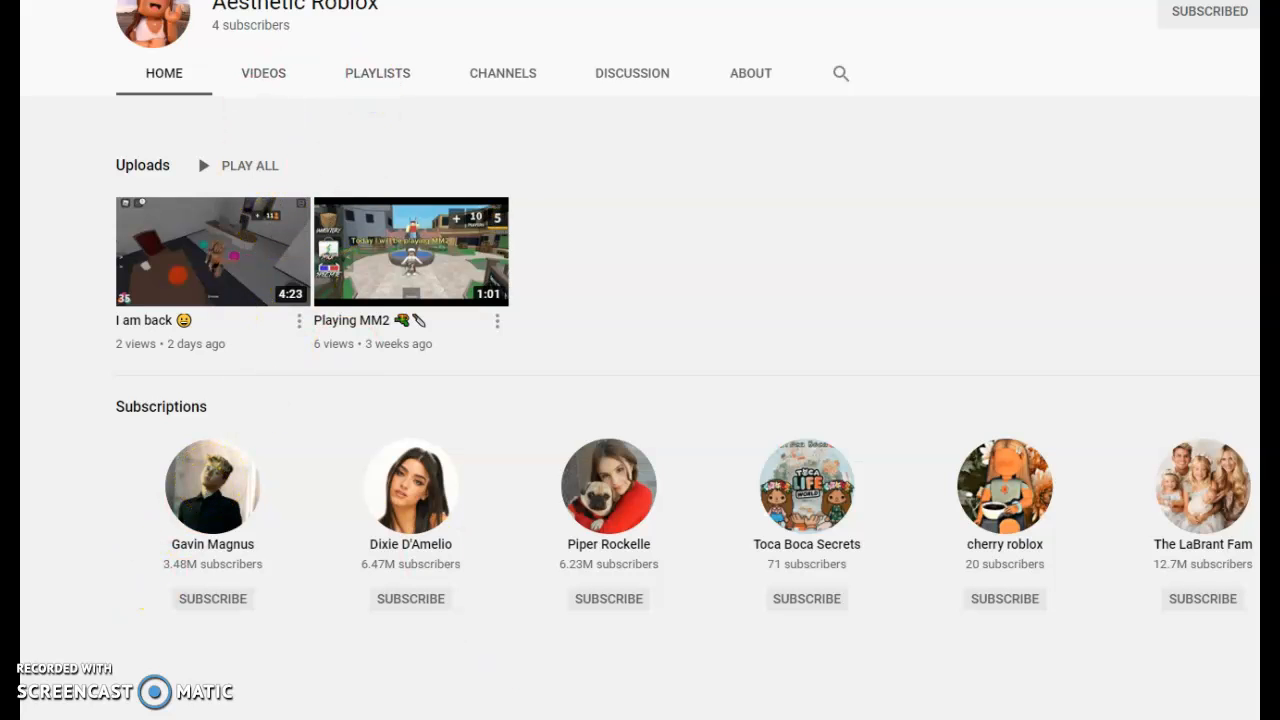
click(345, 104)
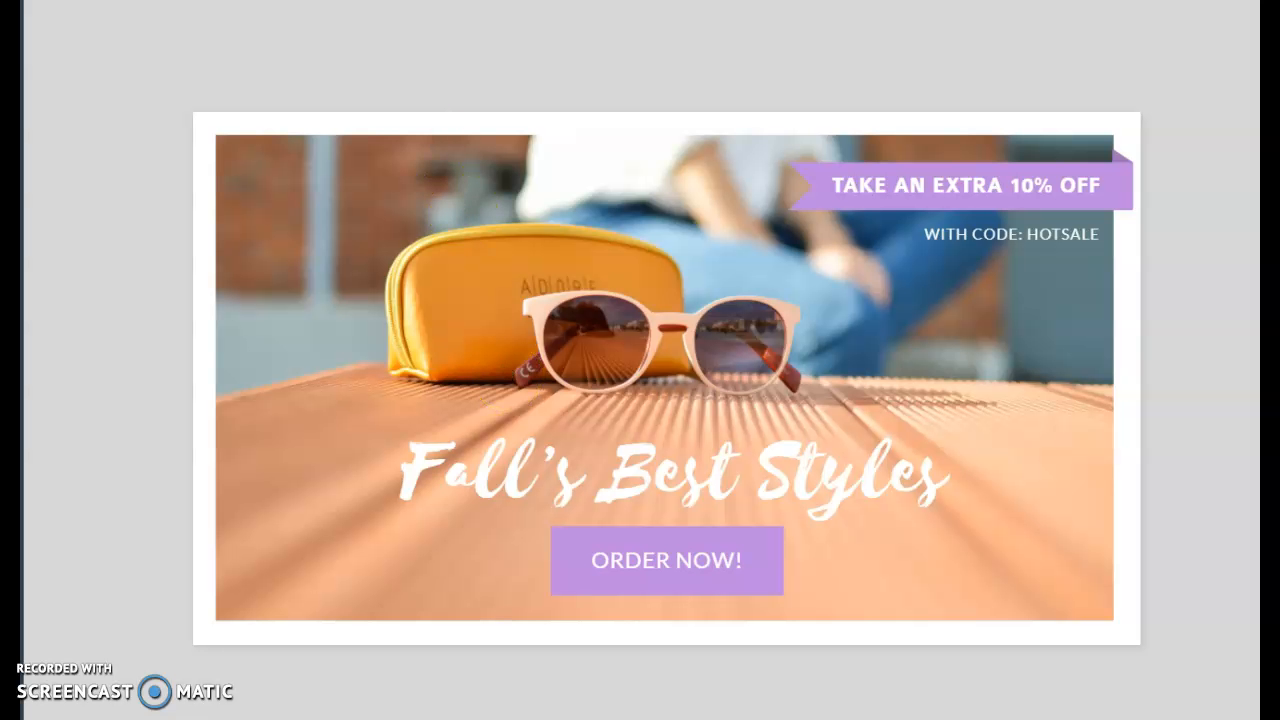
- Enlarge the sunglasses photo from its upper-left corner to about 2467 by 1336
click(340, 638)
click(255, 608)
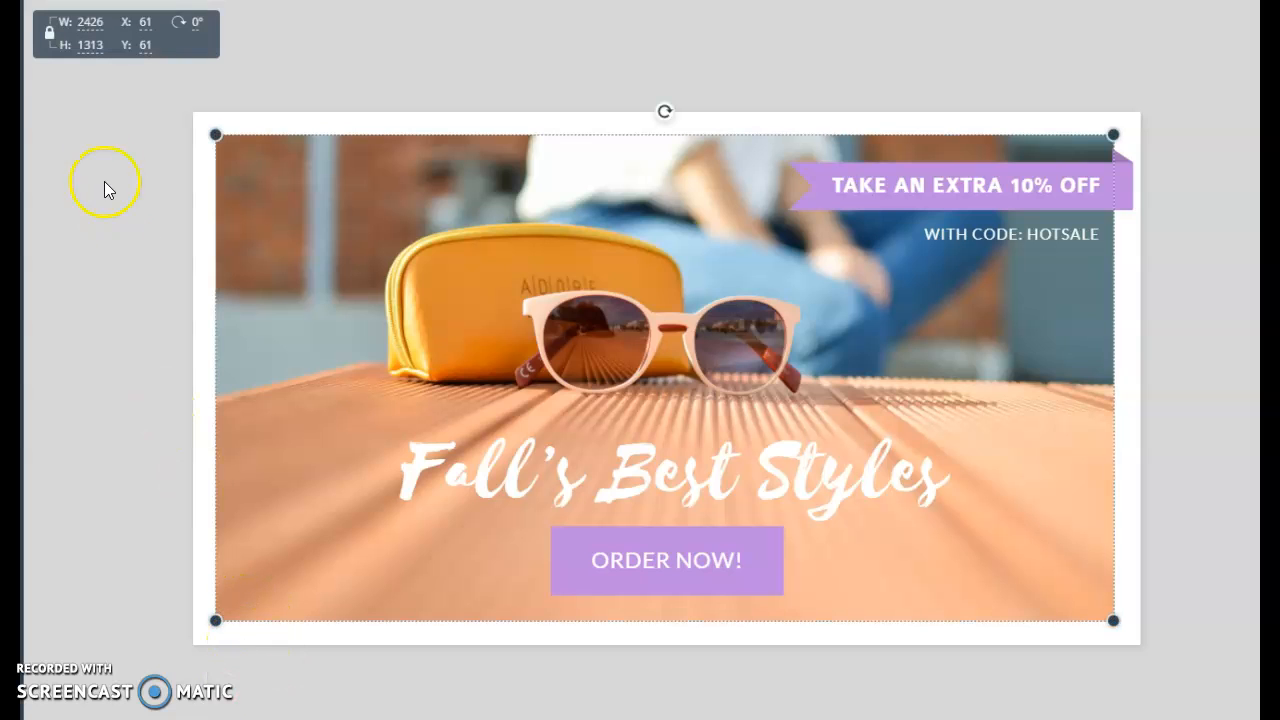
drag(215, 134, 200, 110)
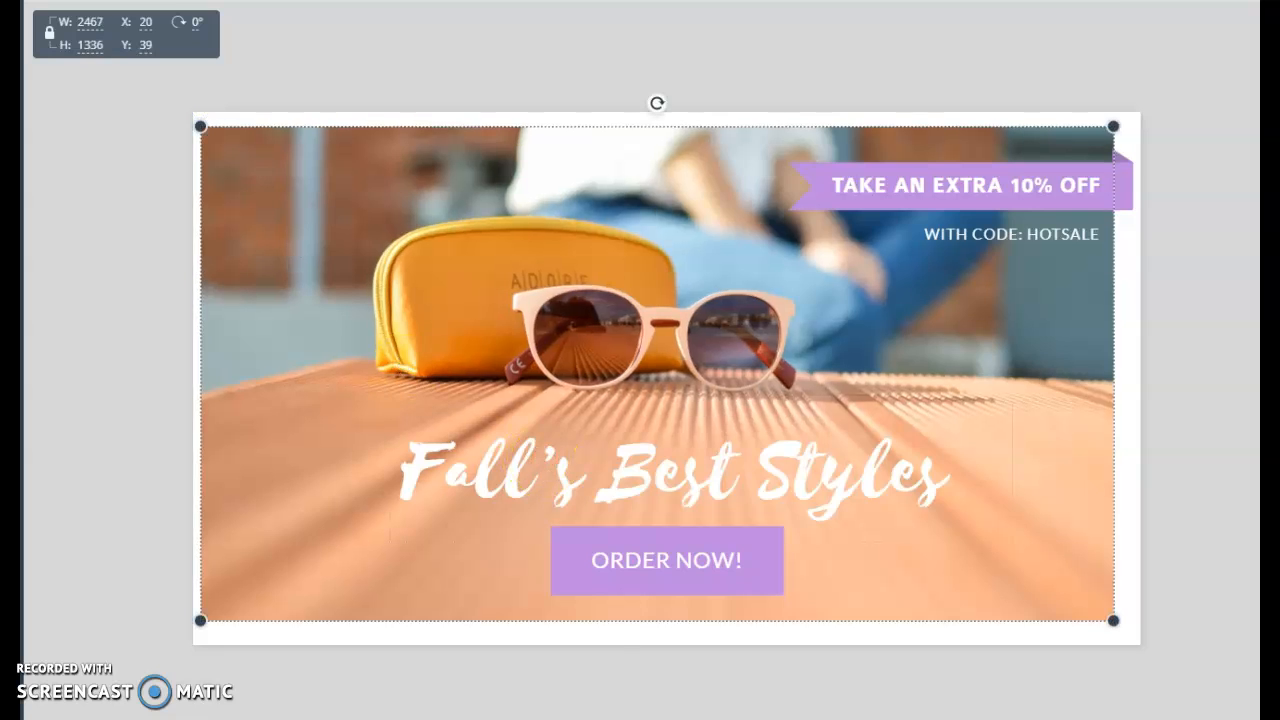
right_click(545, 463)
click(234, 439)
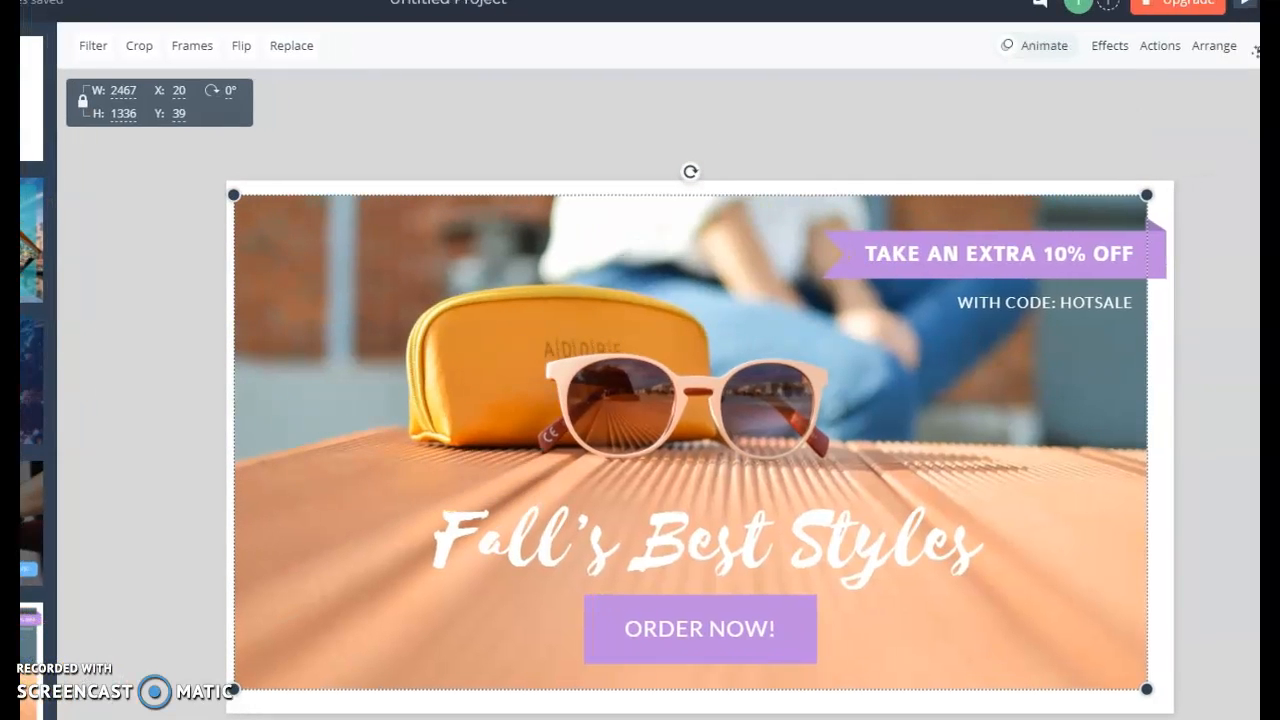
- Shift the sunglasses photo toward the canvas's upper-left corner, to about X 12, Y 8
click(196, 599)
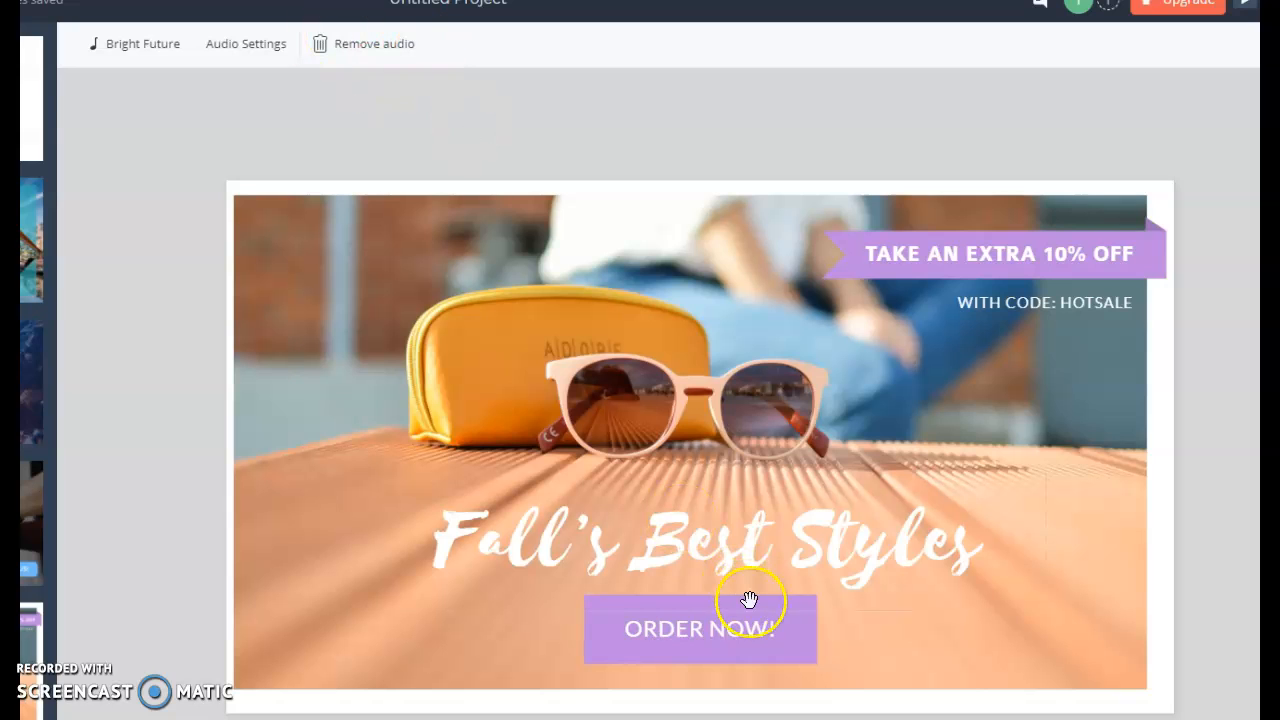
drag(563, 251, 694, 317)
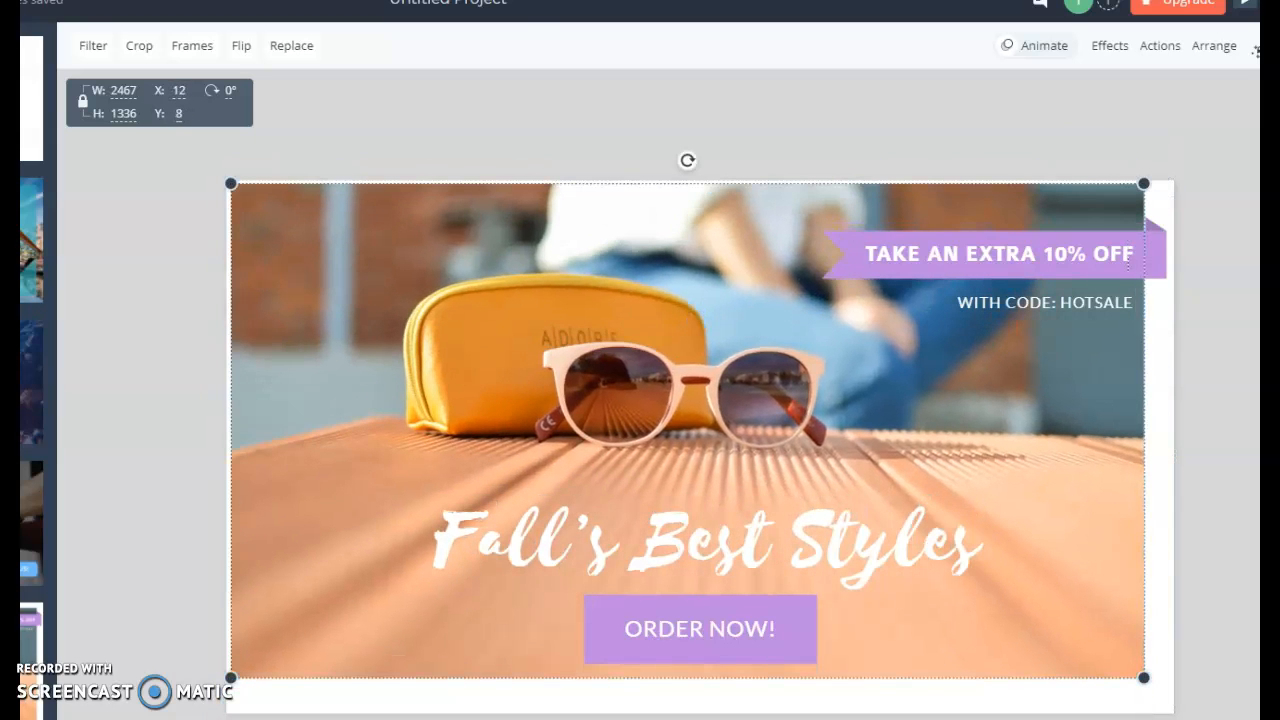
right_click(608, 418)
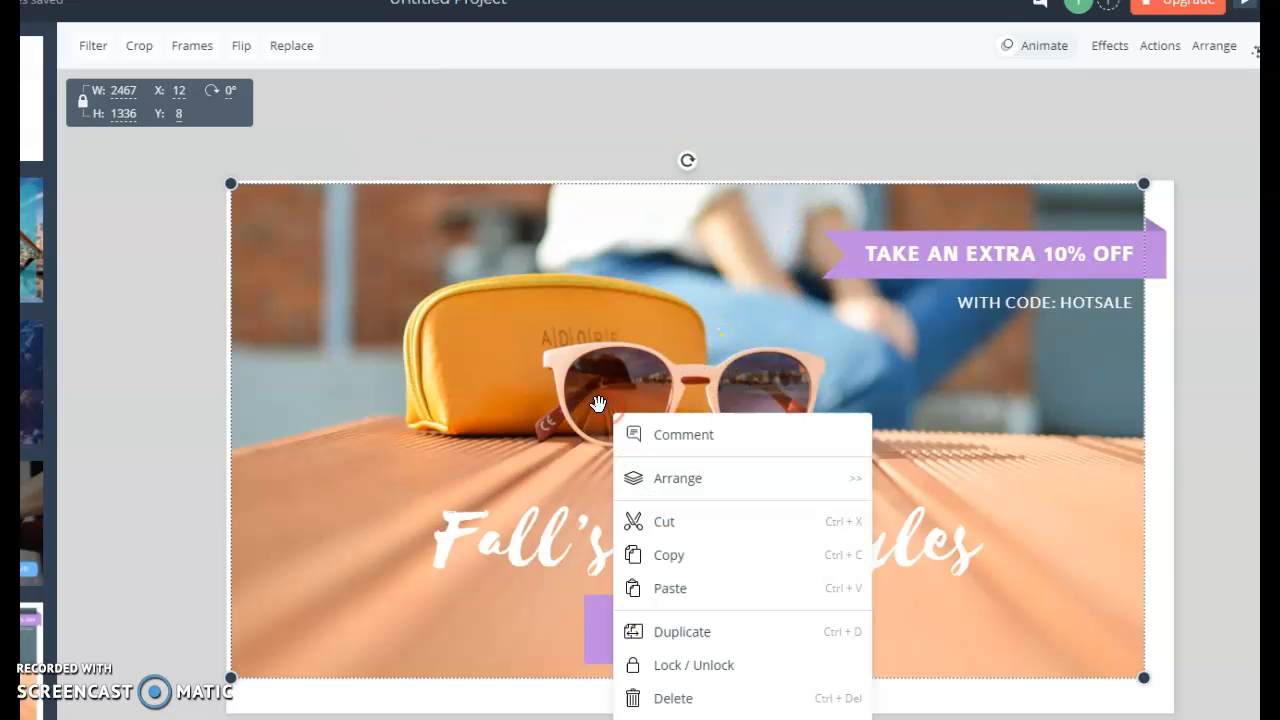
click(70, 472)
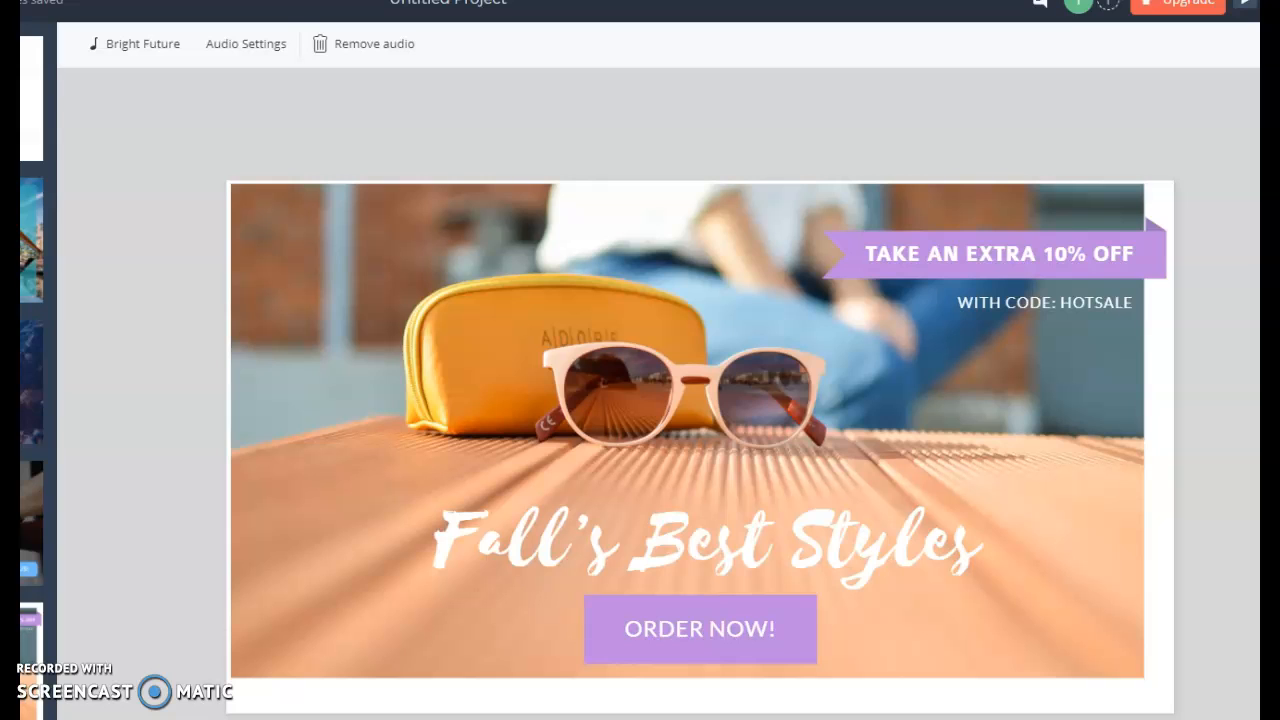
click(246, 537)
click(180, 620)
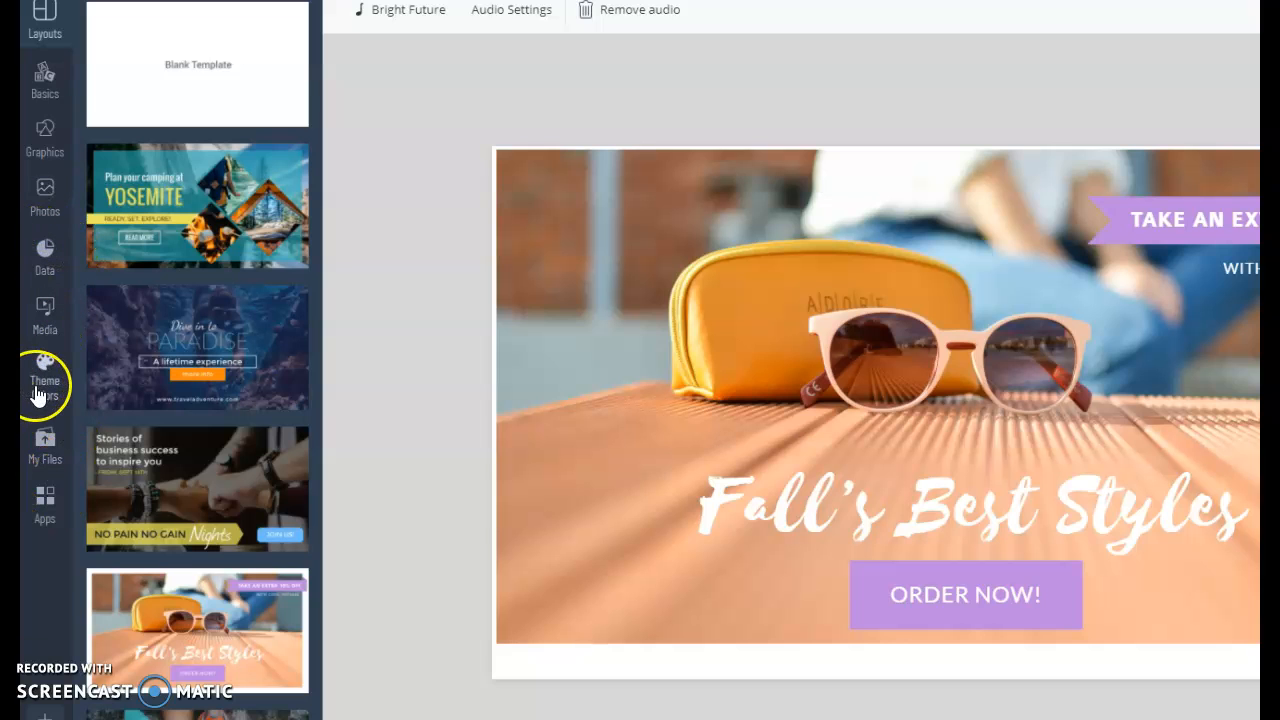
- Place the uploaded "Roblox 11_2_..." house screenshot from My Files behind the design
click(41, 447)
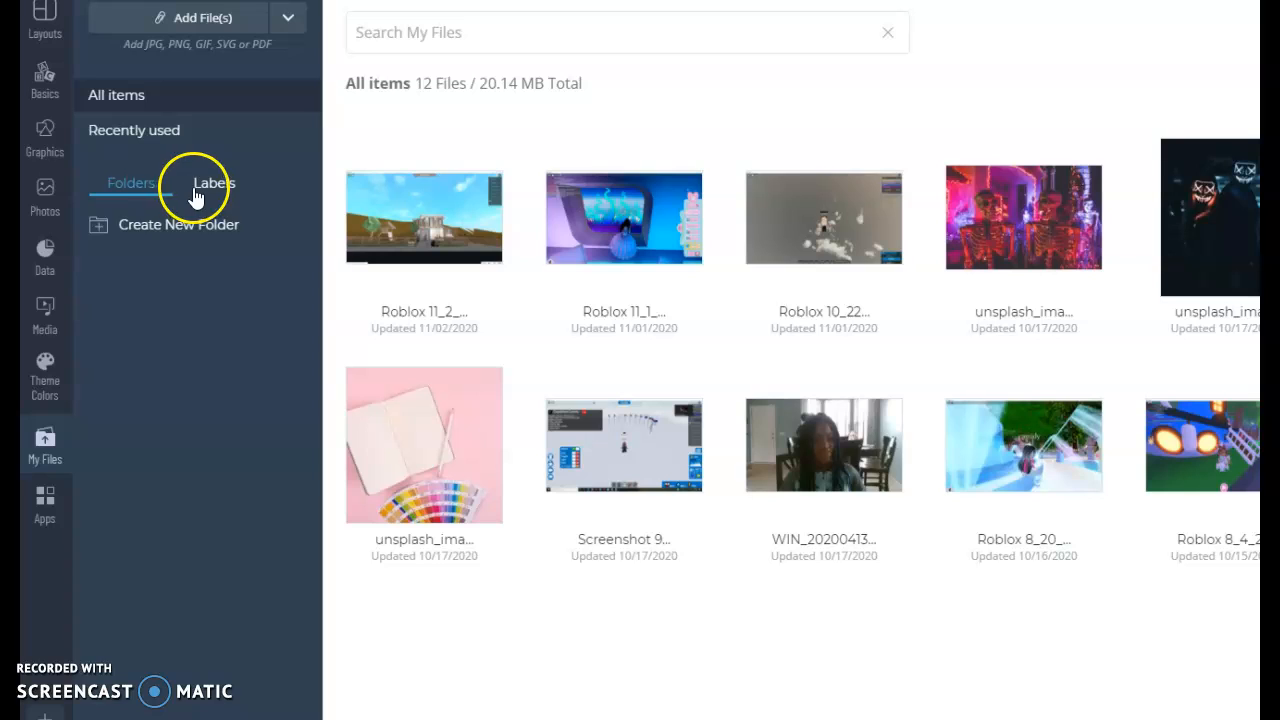
click(236, 24)
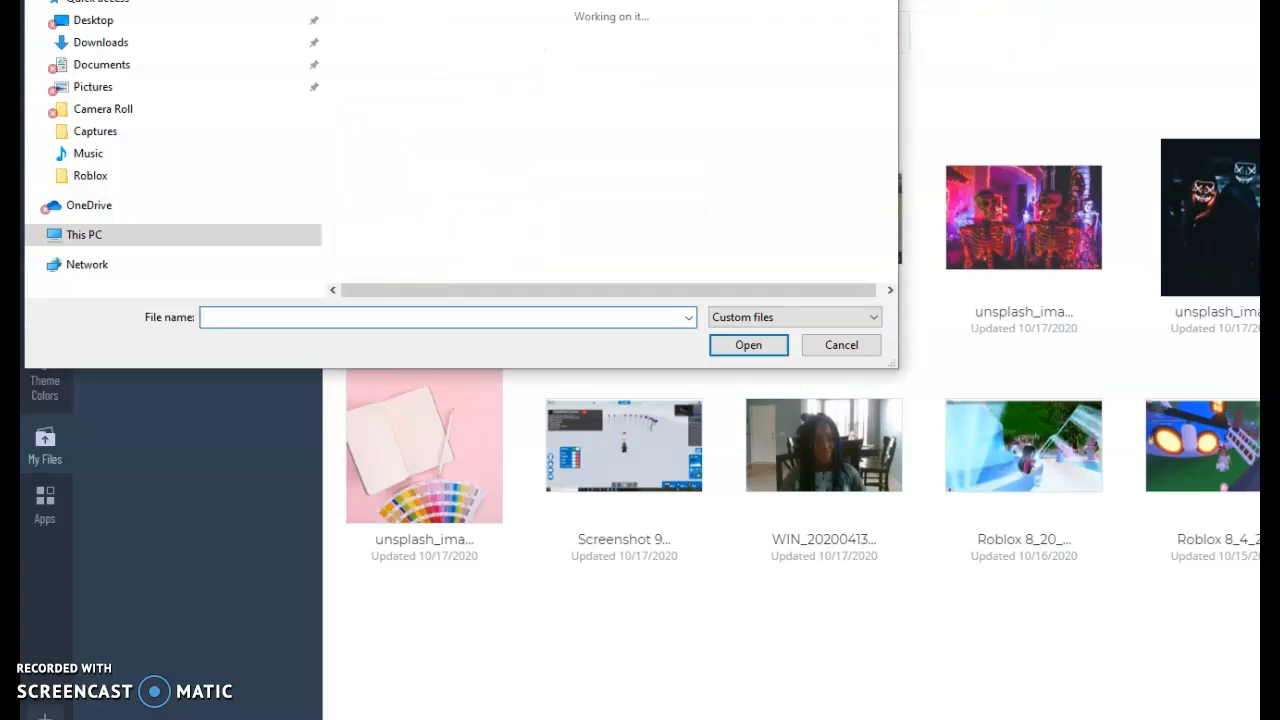
key(Escape)
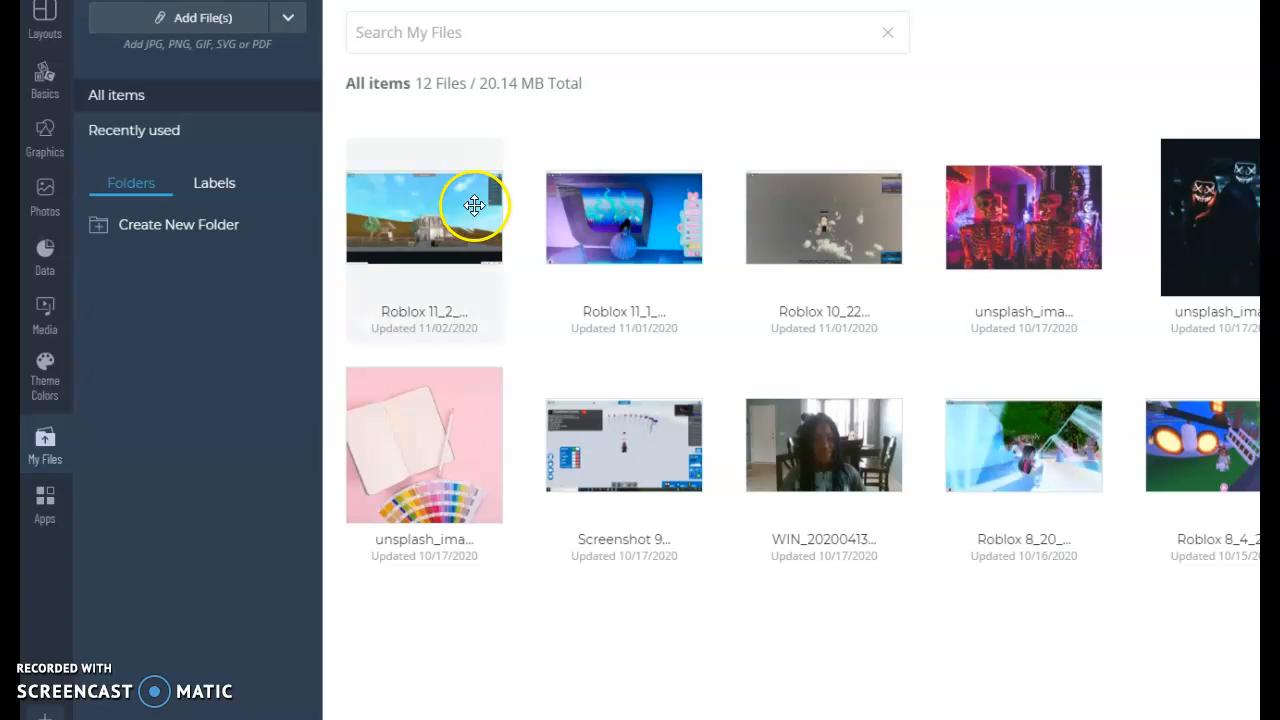
mouse_move(465, 203)
click(446, 250)
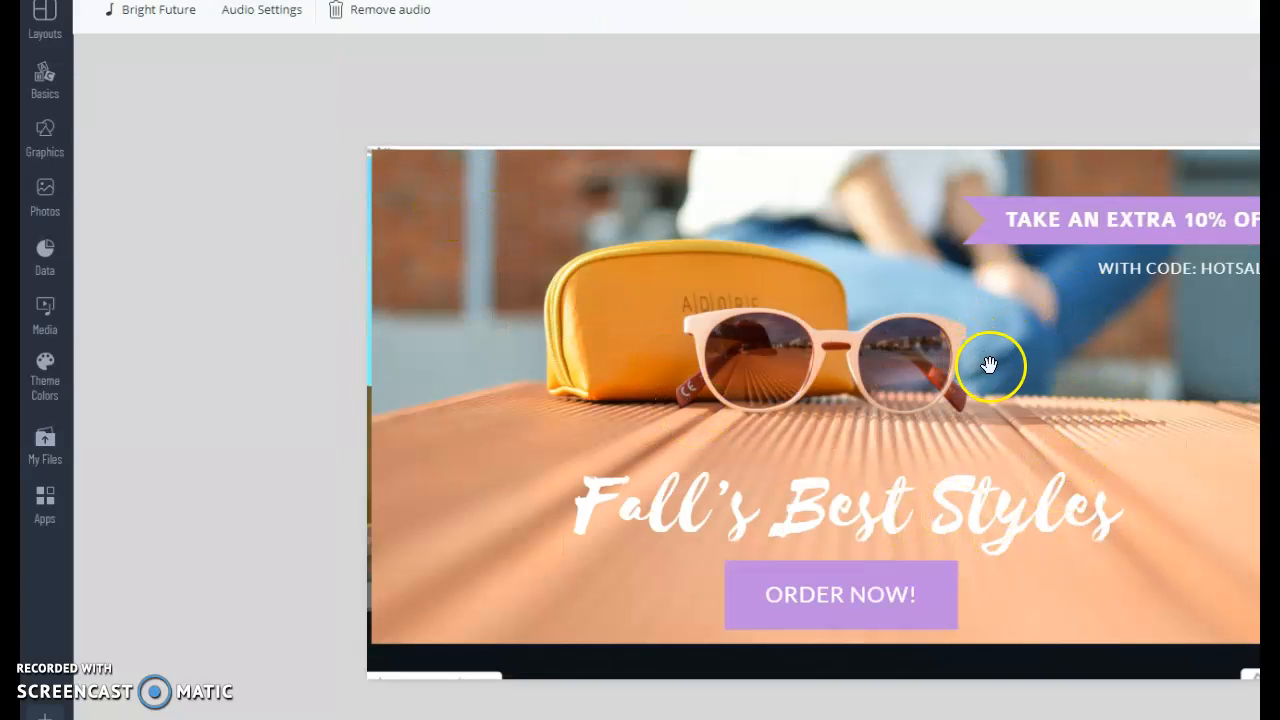
- Pull the sunglasses photo aside to uncover the house screenshot, and delete the photo from the canvas
drag(989, 365, 568, 346)
right_click(569, 346)
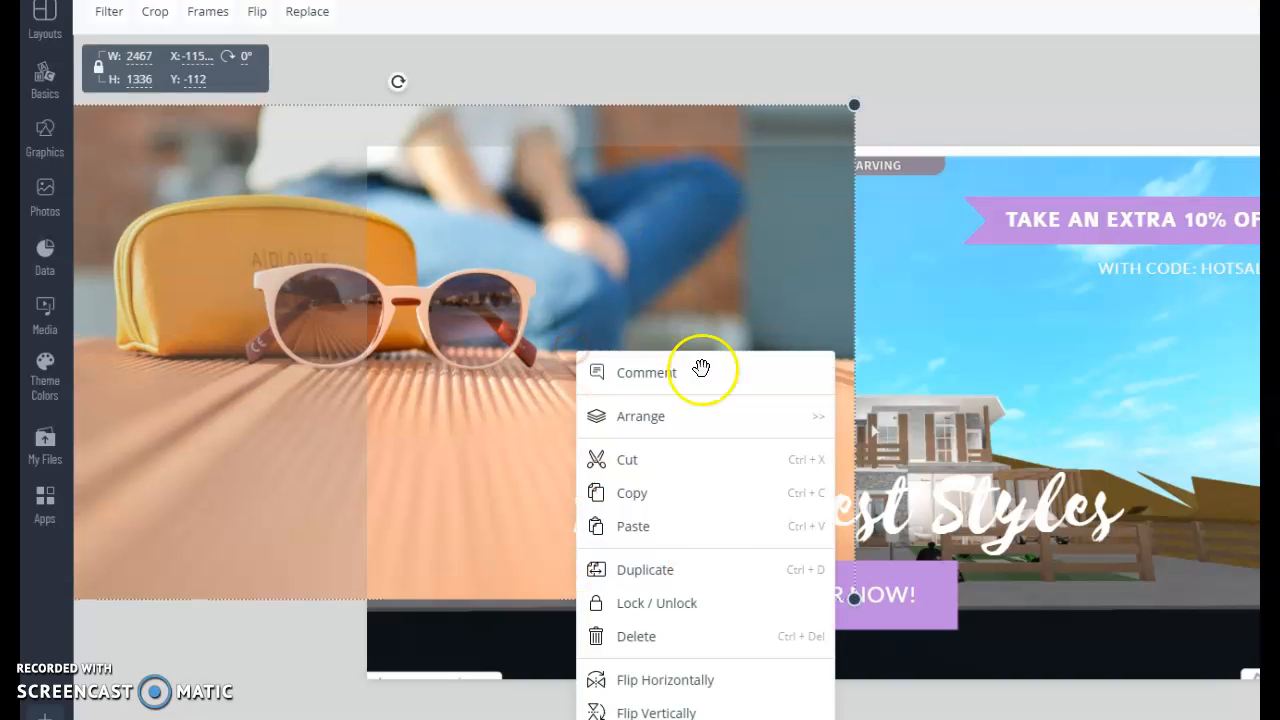
click(683, 634)
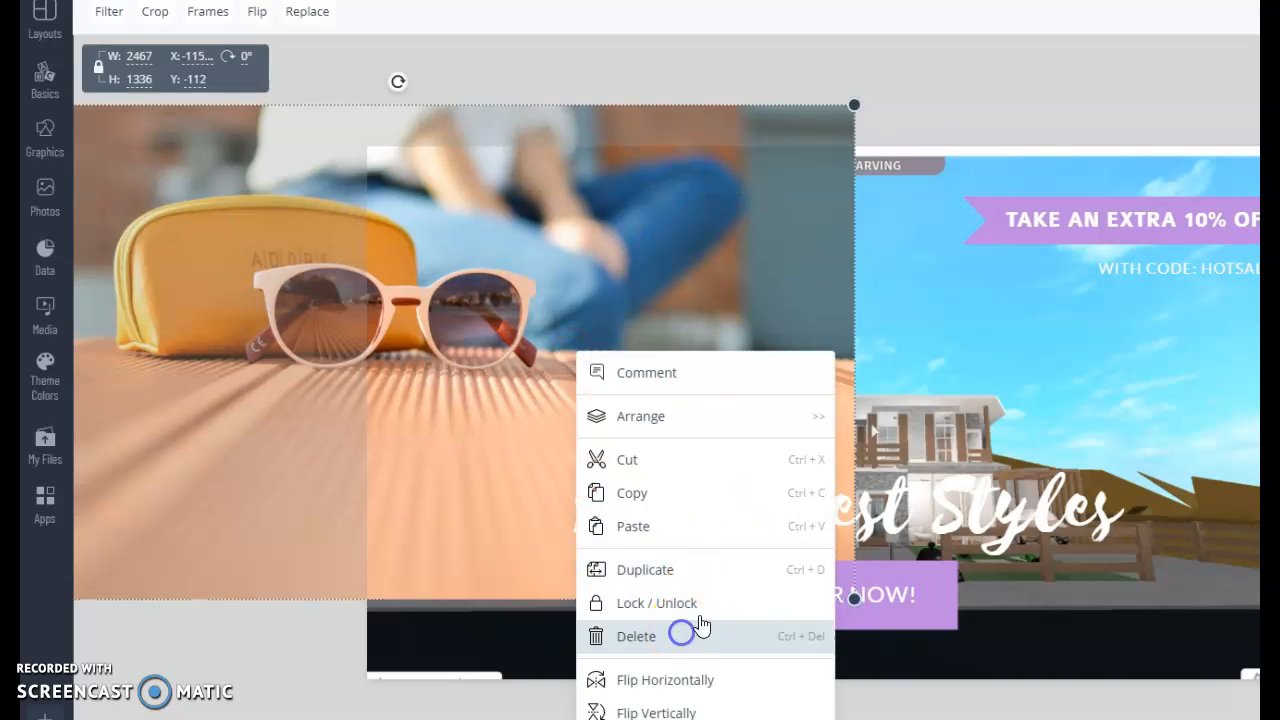
- Move the "ORDER NOW!" button slightly lower and the "Fall's Best Styles" heading up into the sky area
right_click(811, 620)
mouse_move(865, 500)
click(794, 429)
drag(906, 608, 612, 466)
drag(731, 540, 893, 647)
drag(866, 511, 853, 249)
- Move the discount banner and its "TAKE AN EXTRA 10% OFF" text slightly up and to the right
mouse_move(1229, 206)
mouse_down()
mouse_move(1200, 229)
mouse_move(1279, 507)
mouse_move(1189, 303)
mouse_move(1229, 209)
mouse_move(1200, 223)
mouse_move(1240, 385)
mouse_move(1220, 214)
mouse_move(1230, 209)
mouse_up()
drag(1130, 239, 1246, 205)
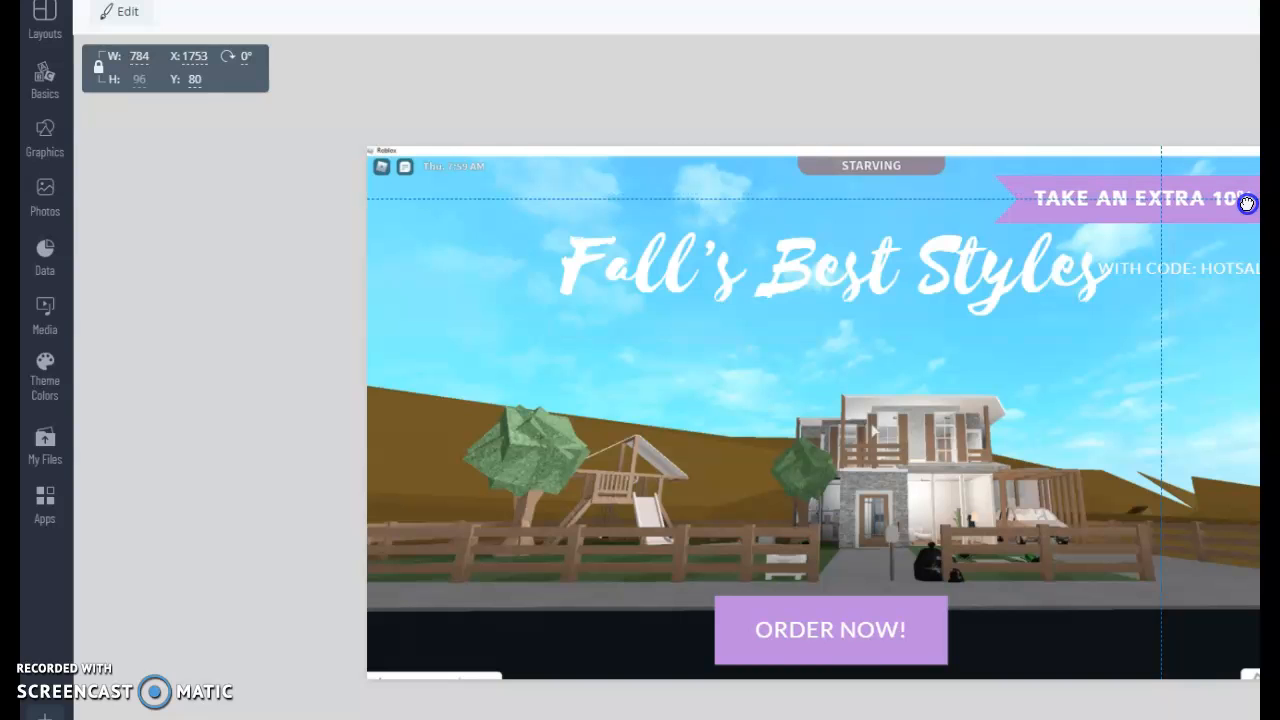
click(1230, 375)
- Move the "WITH CODE: HOTSALE" line down and to the right, and nudge the "ORDER NOW!" button slightly right
drag(1229, 266, 1275, 410)
drag(868, 625, 880, 634)
click(1054, 451)
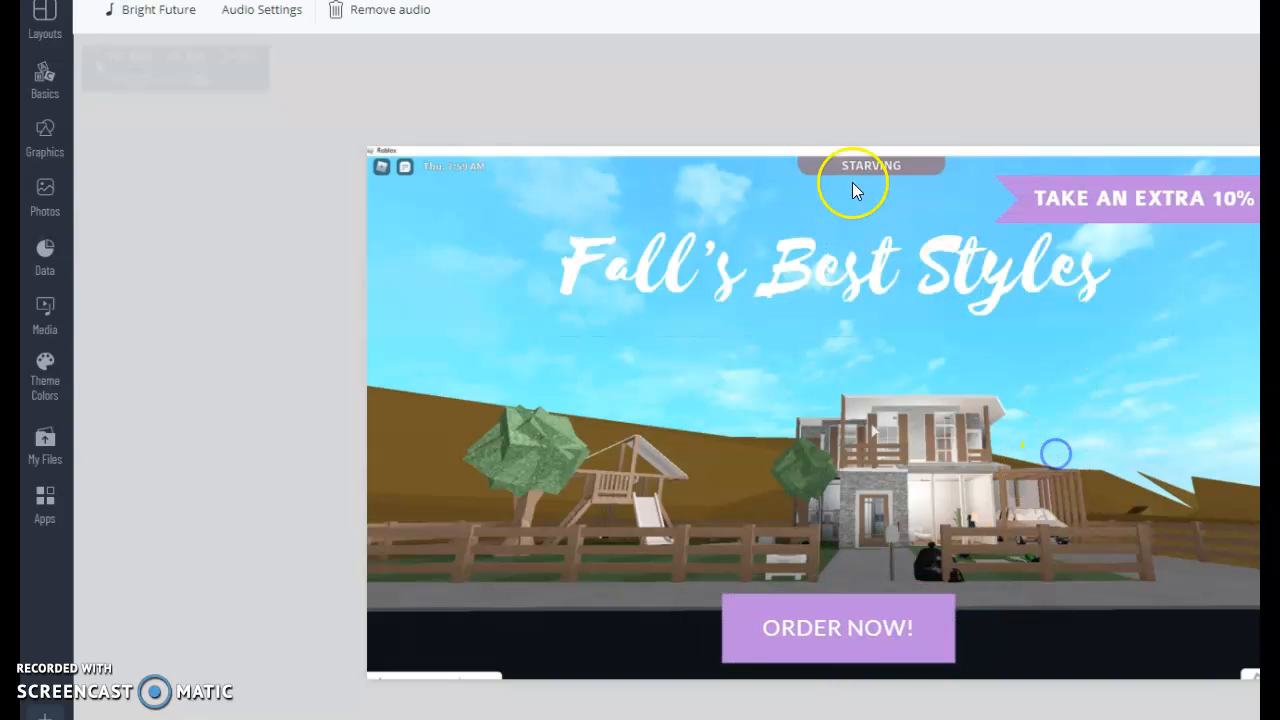
- Replace the heading text with "Help the World With kindest" and move the heading left to about X 48, Y 159
click(1111, 305)
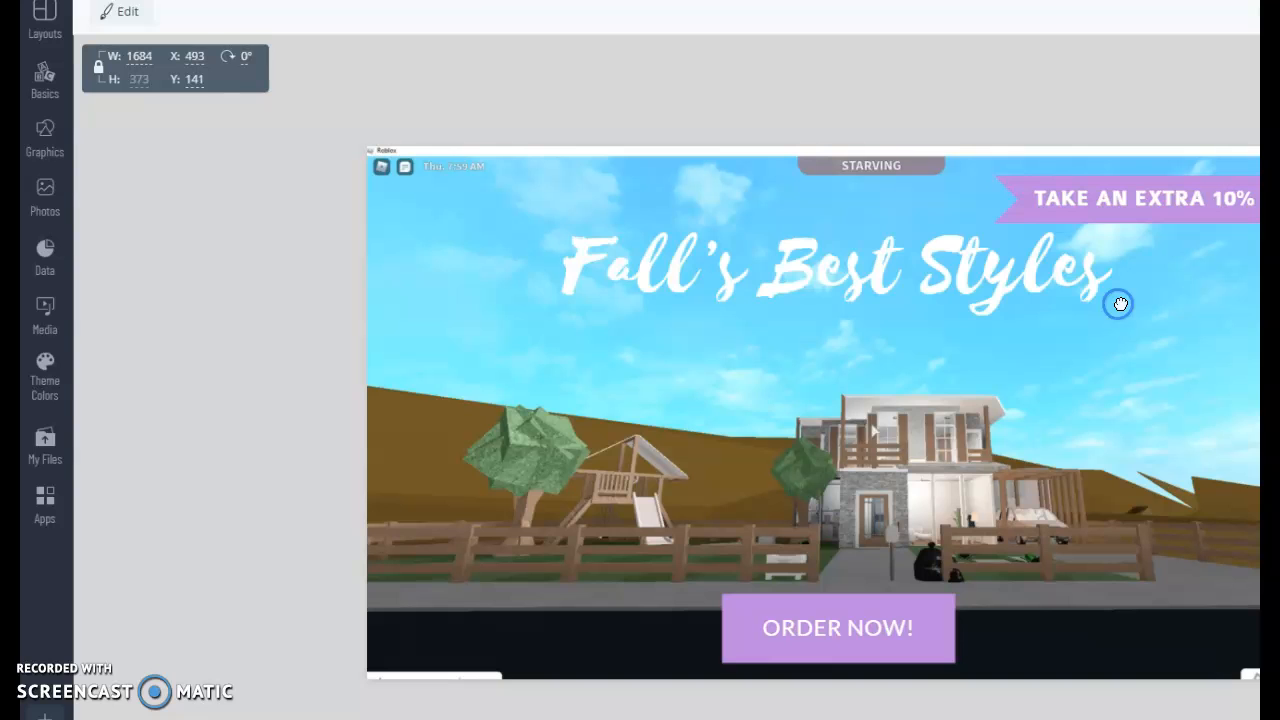
click(1128, 301)
drag(1128, 301, 160, 314)
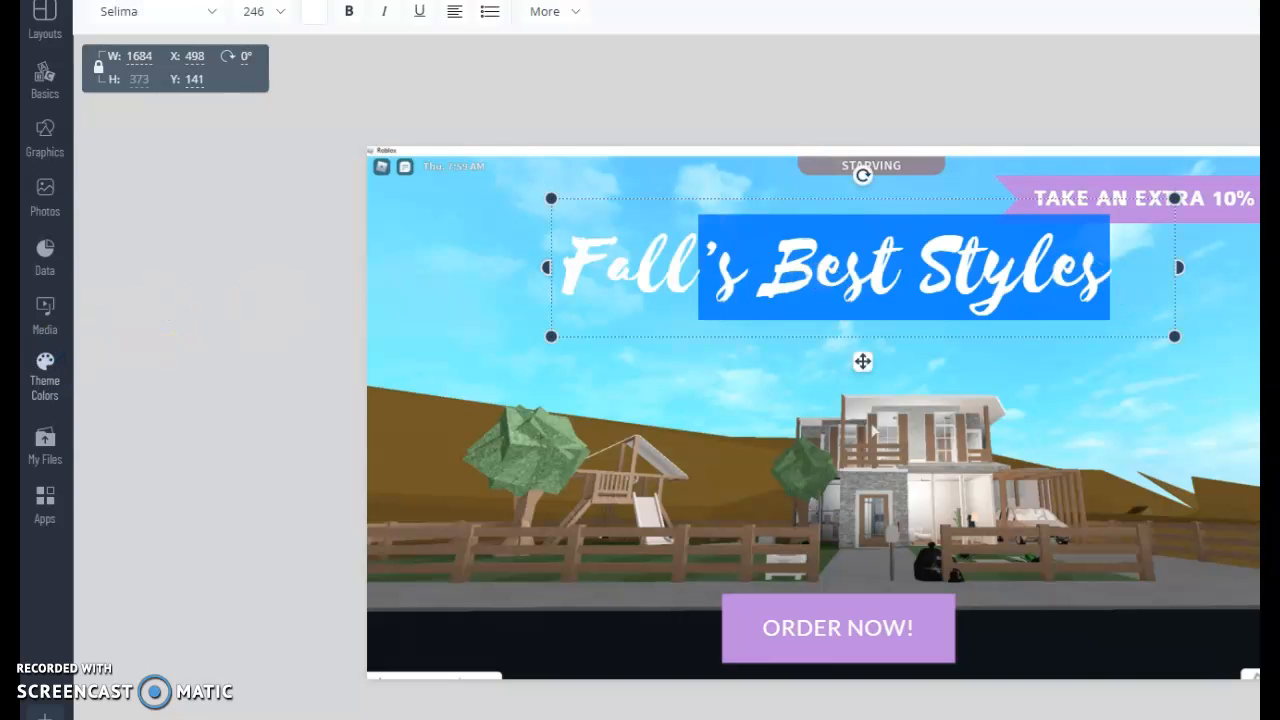
key(BackSpace)
key(BackSpace)
key(BackSpace)
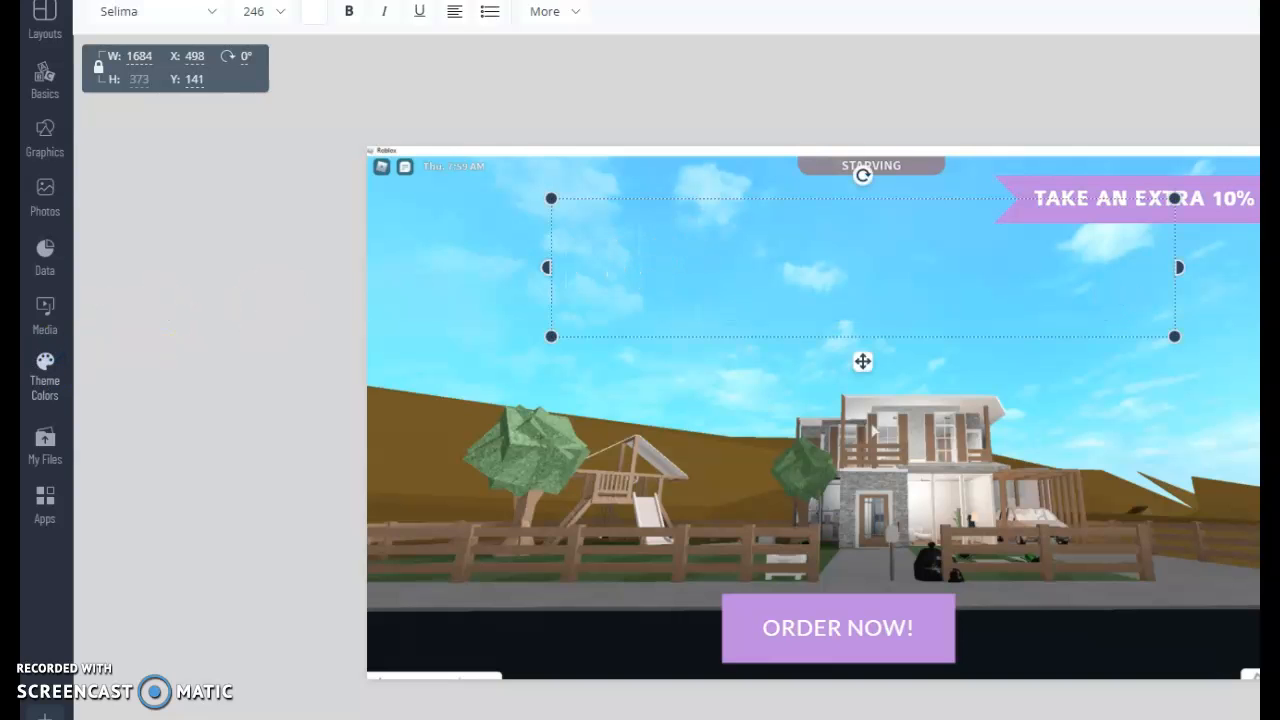
text(H)
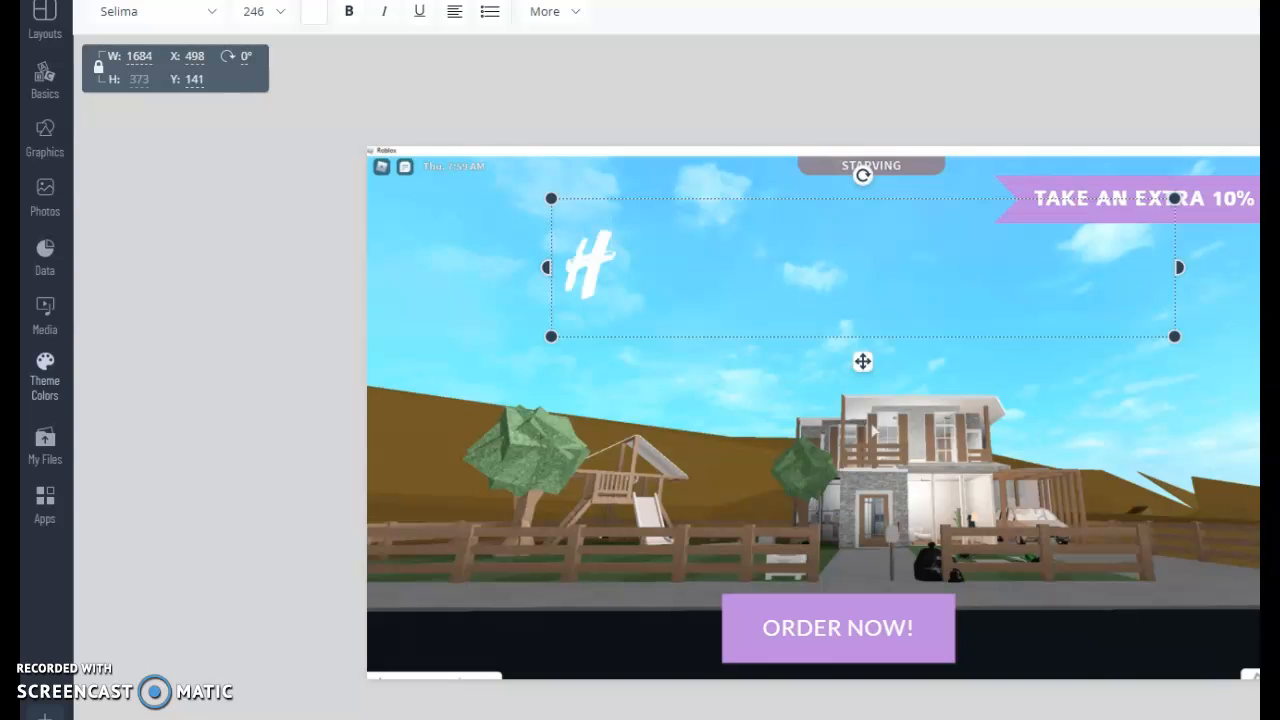
text(elp)
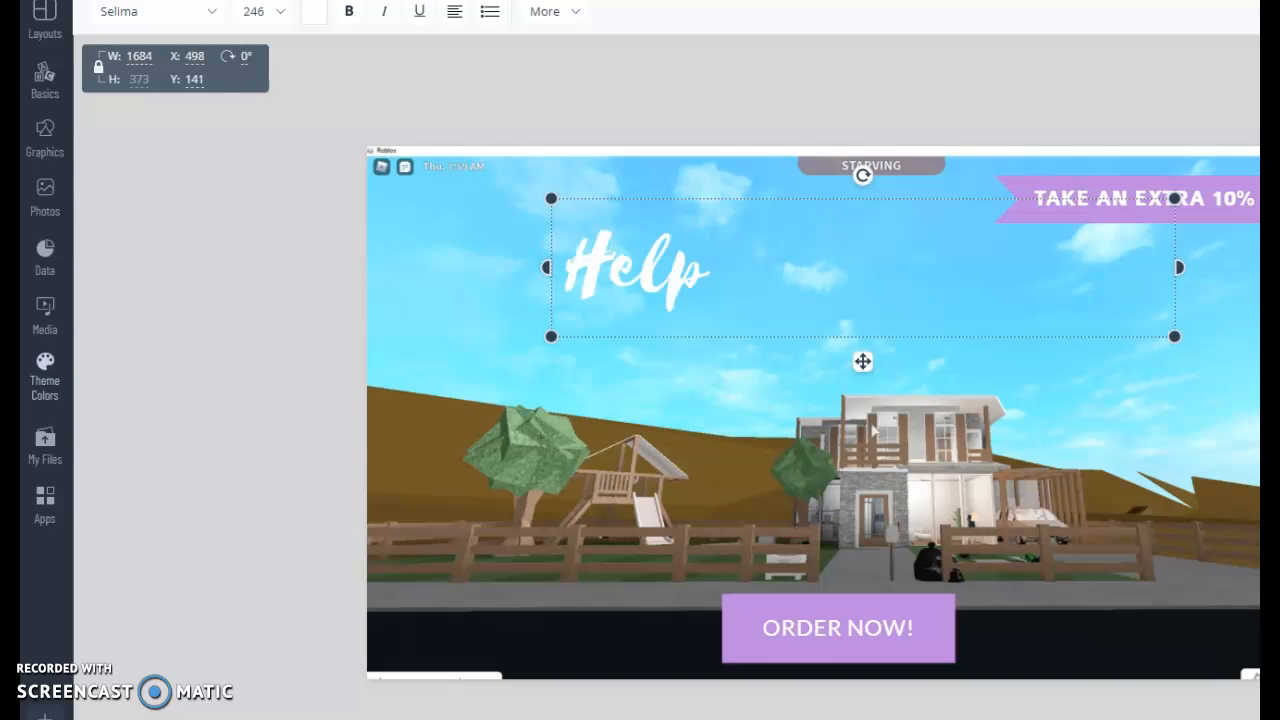
text( the)
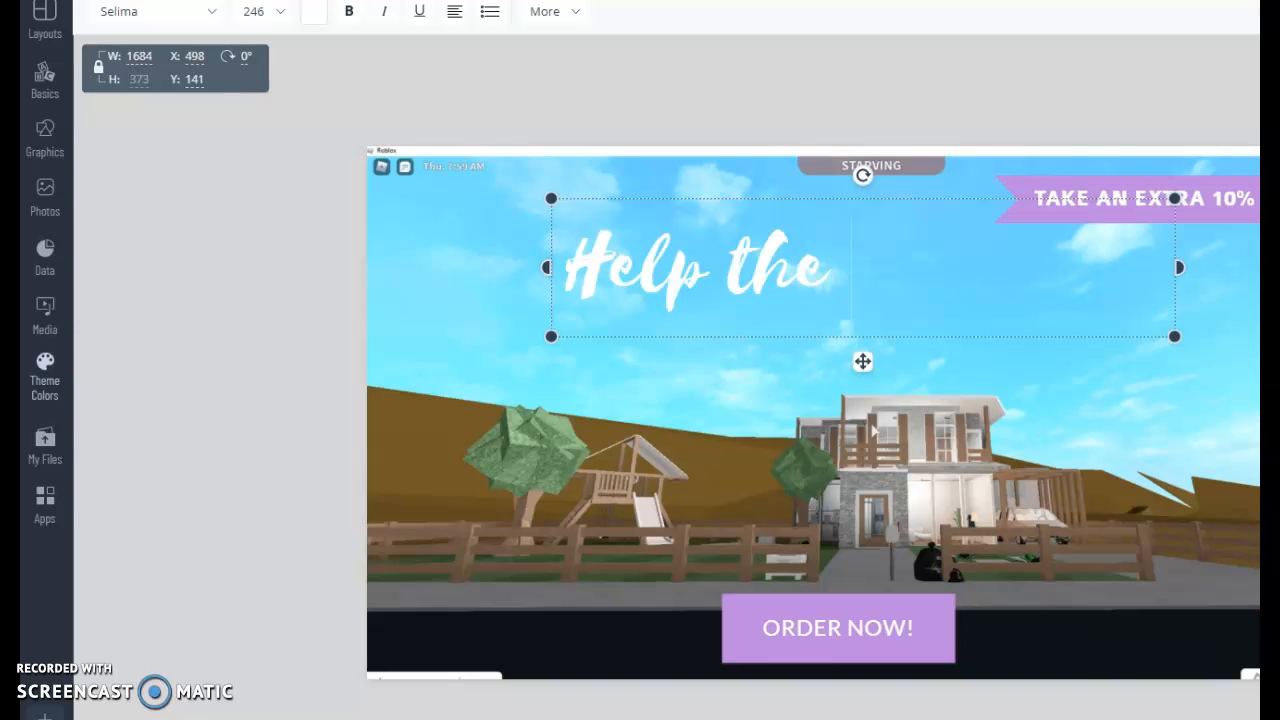
text( Wor)
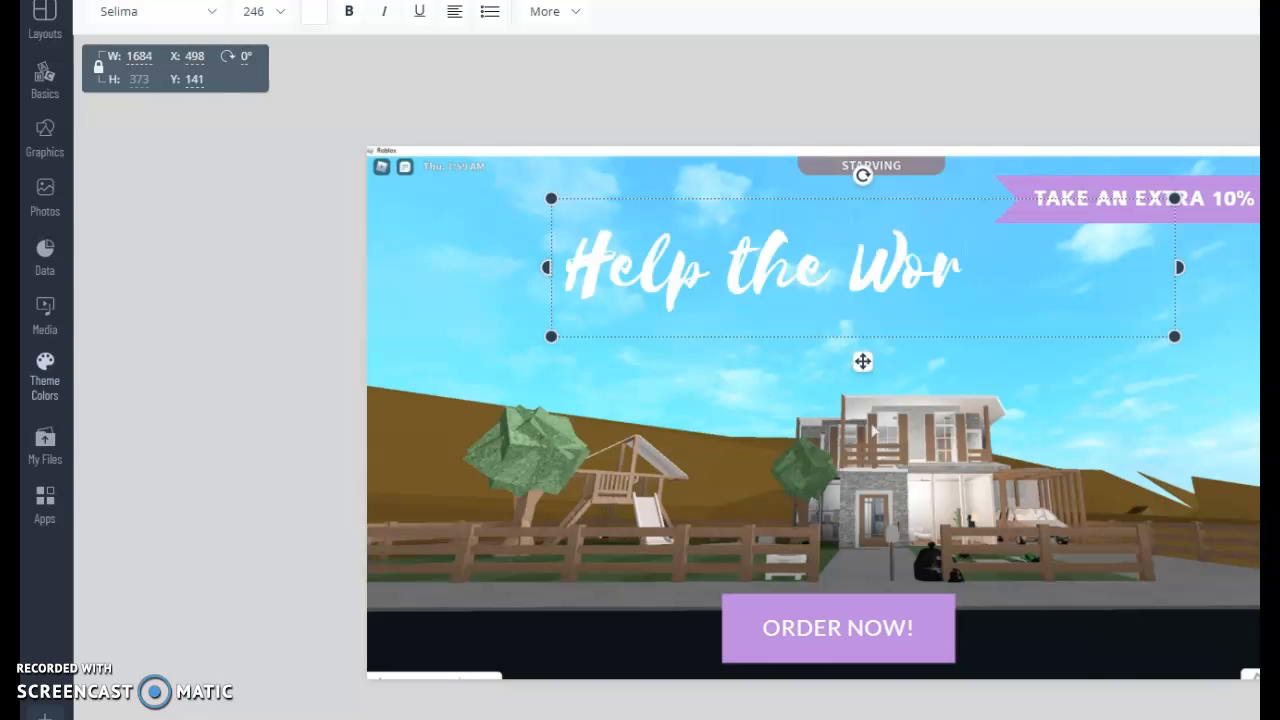
text(ld)
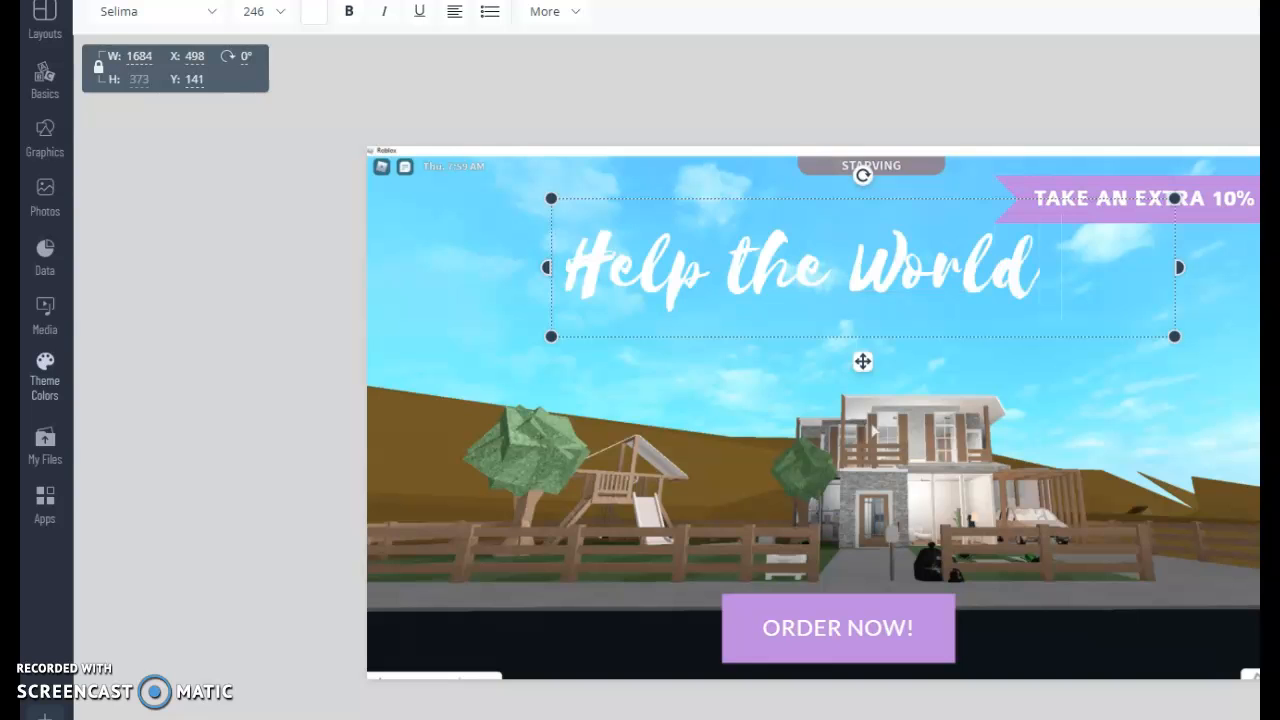
text( With)
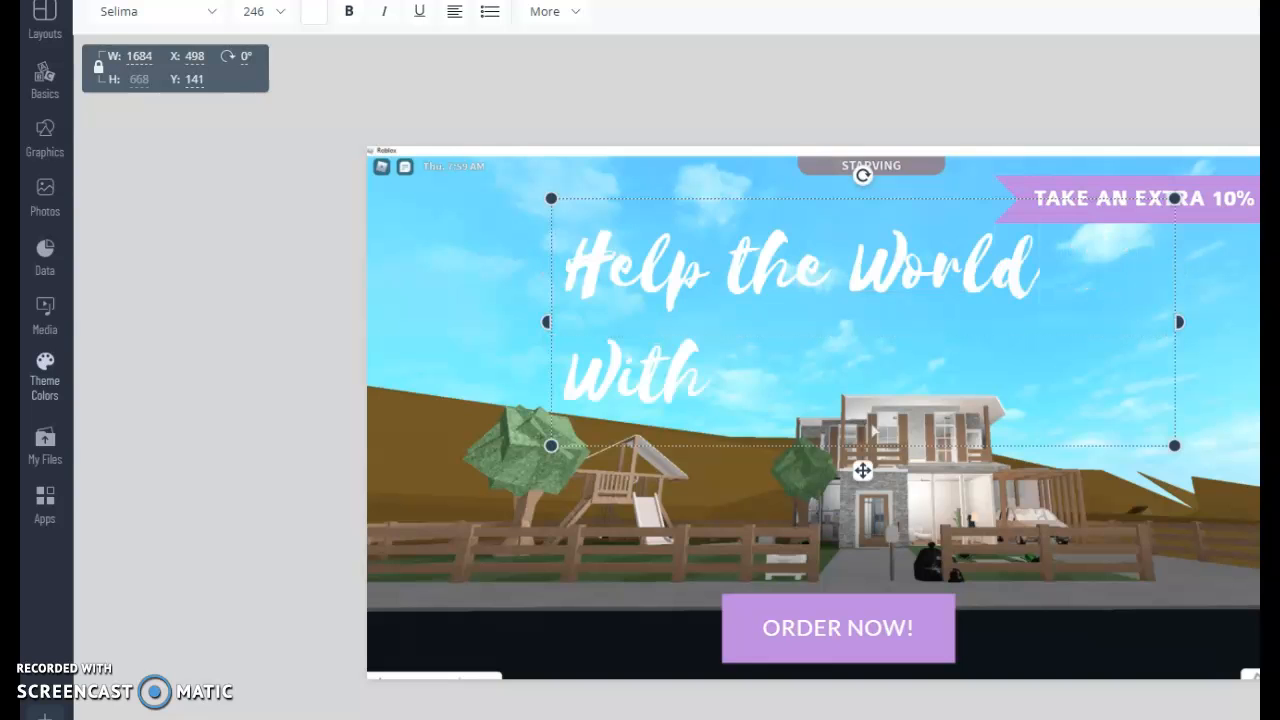
text( kindest)
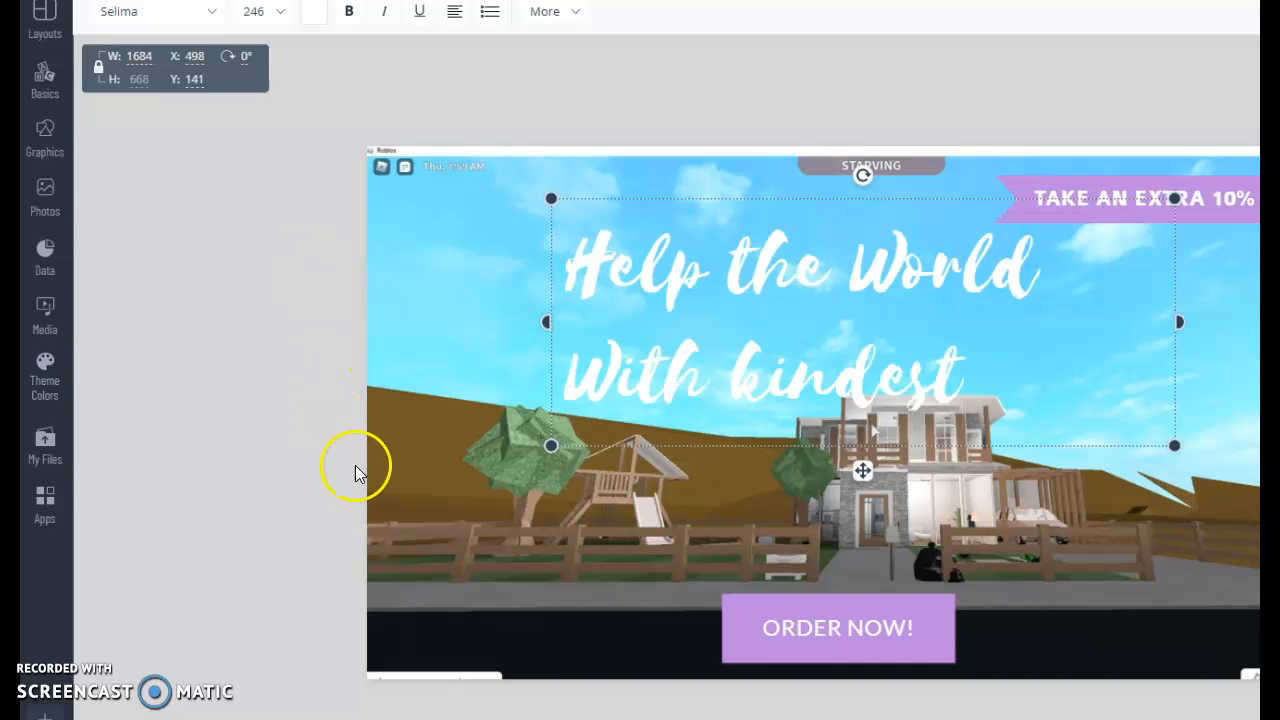
click(358, 471)
drag(769, 232, 606, 228)
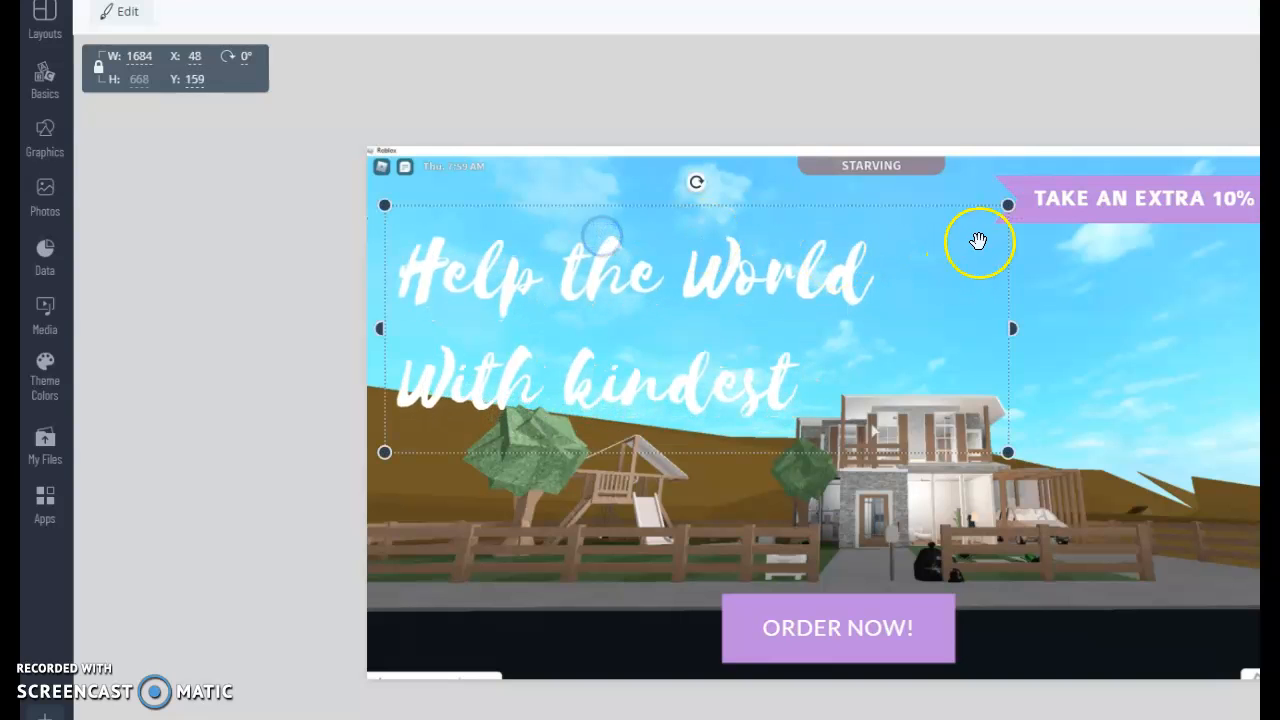
- Replace the "TAKE AN EXTRA 10% OFF" banner text with "Bye liking and subcibe"
click(1150, 199)
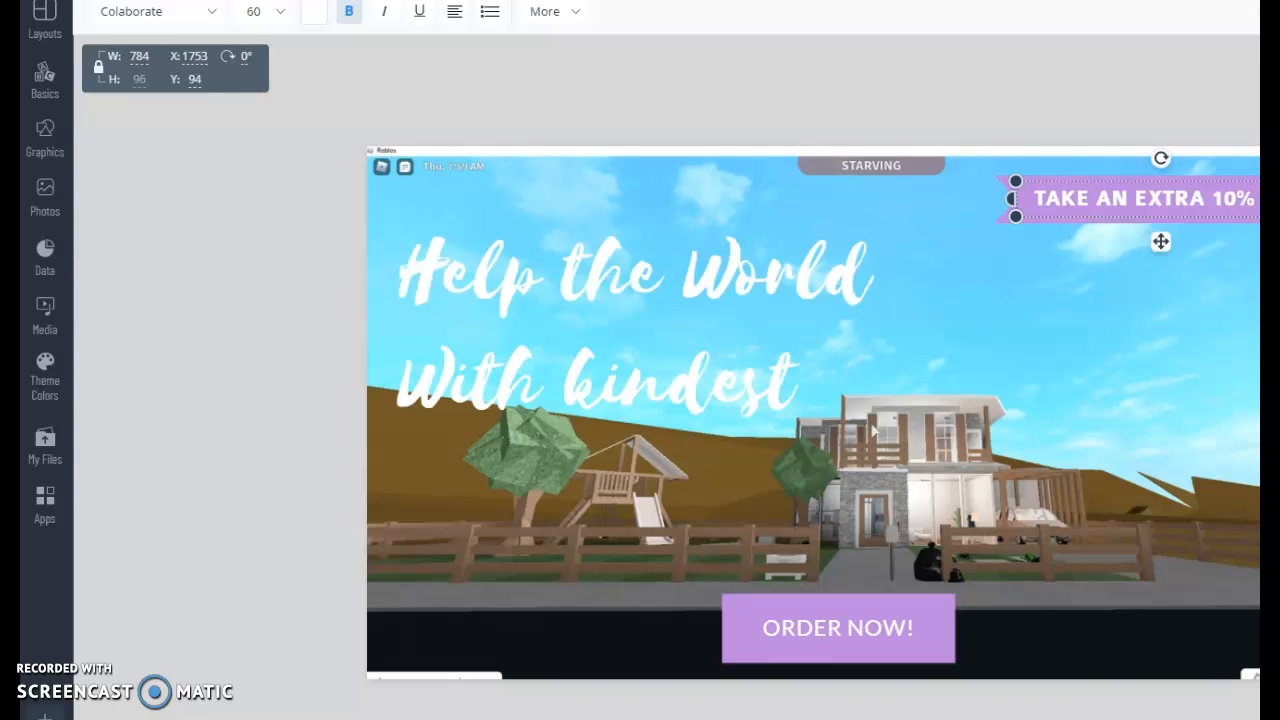
click(1203, 200)
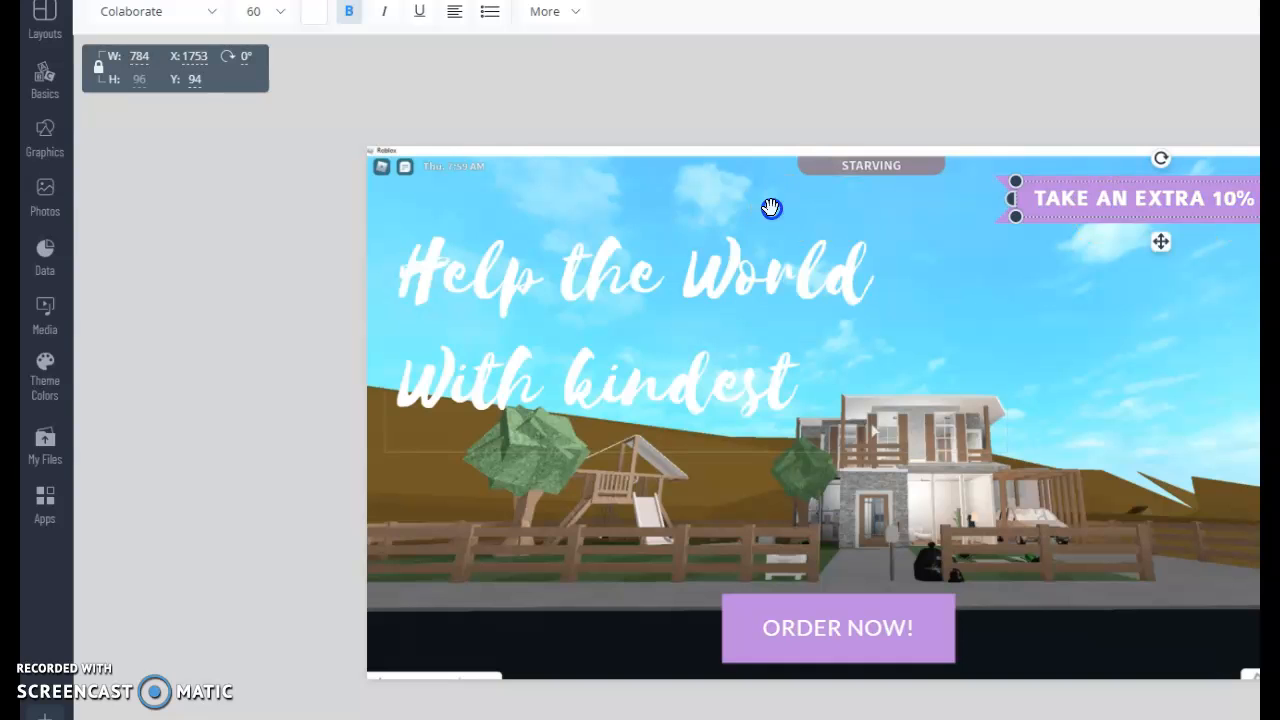
click(1030, 194)
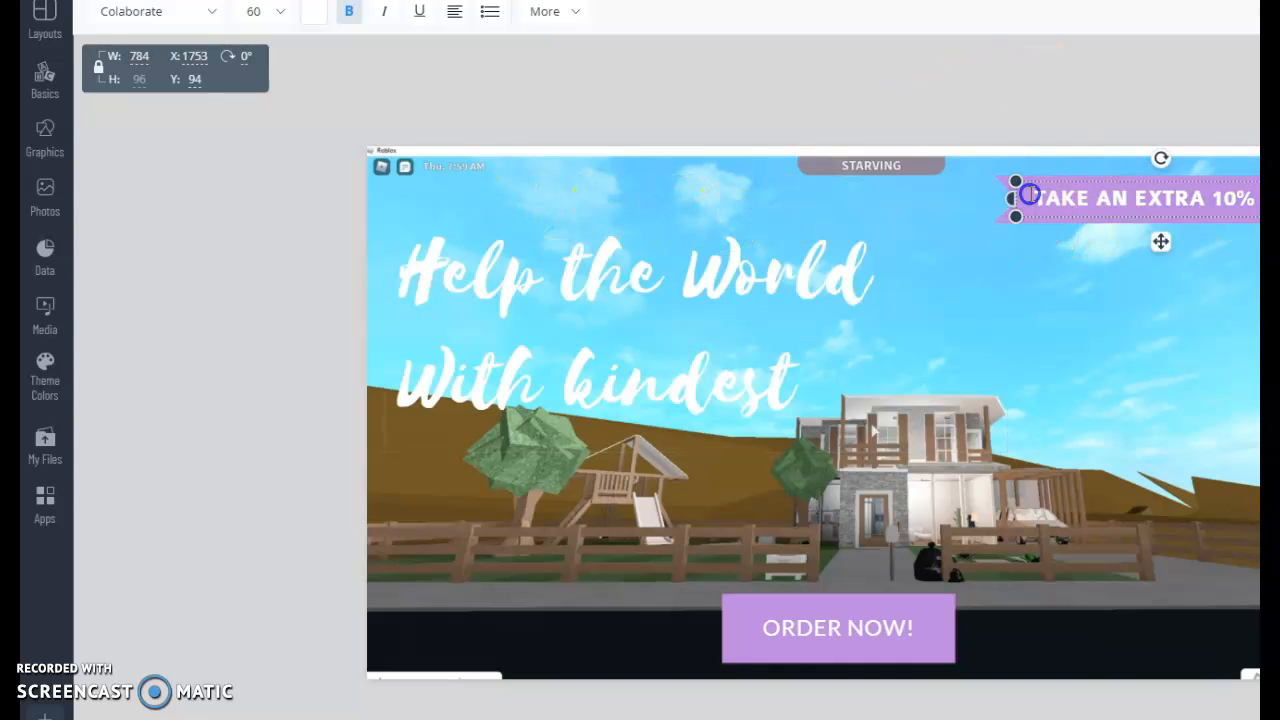
drag(1030, 194, 1258, 198)
click(1268, 198)
click(1060, 207)
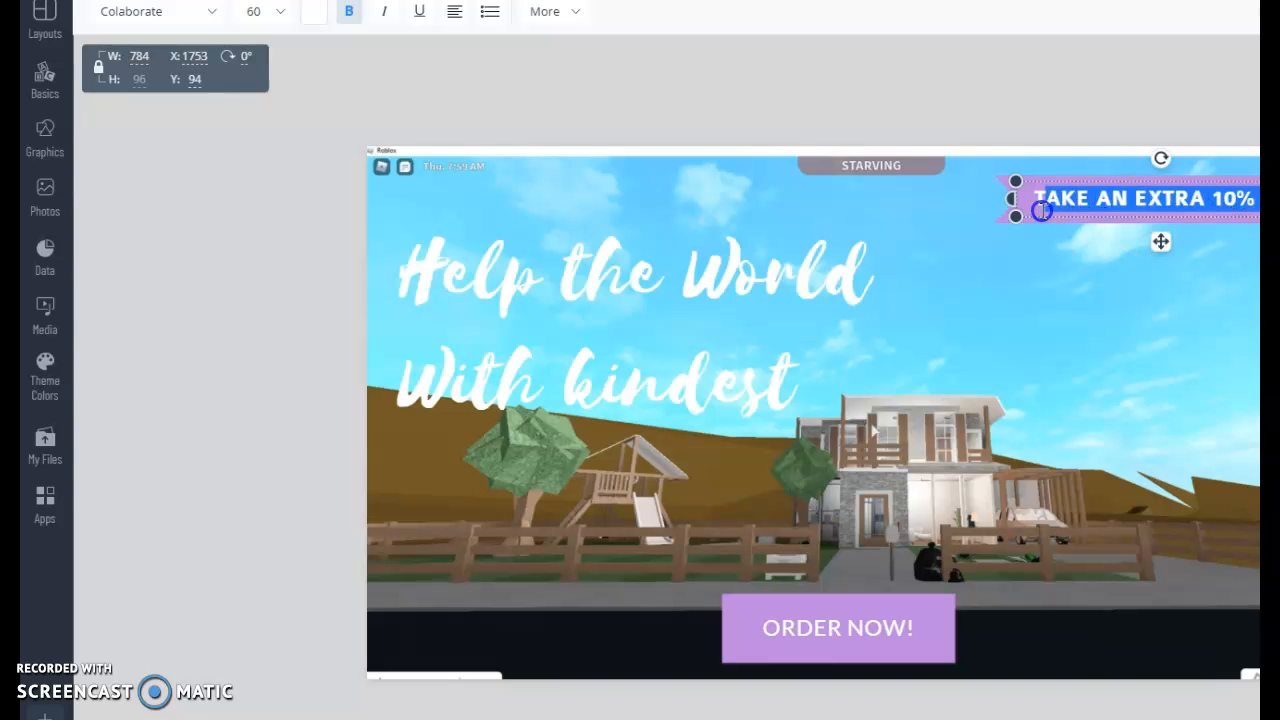
key(BackSpace)
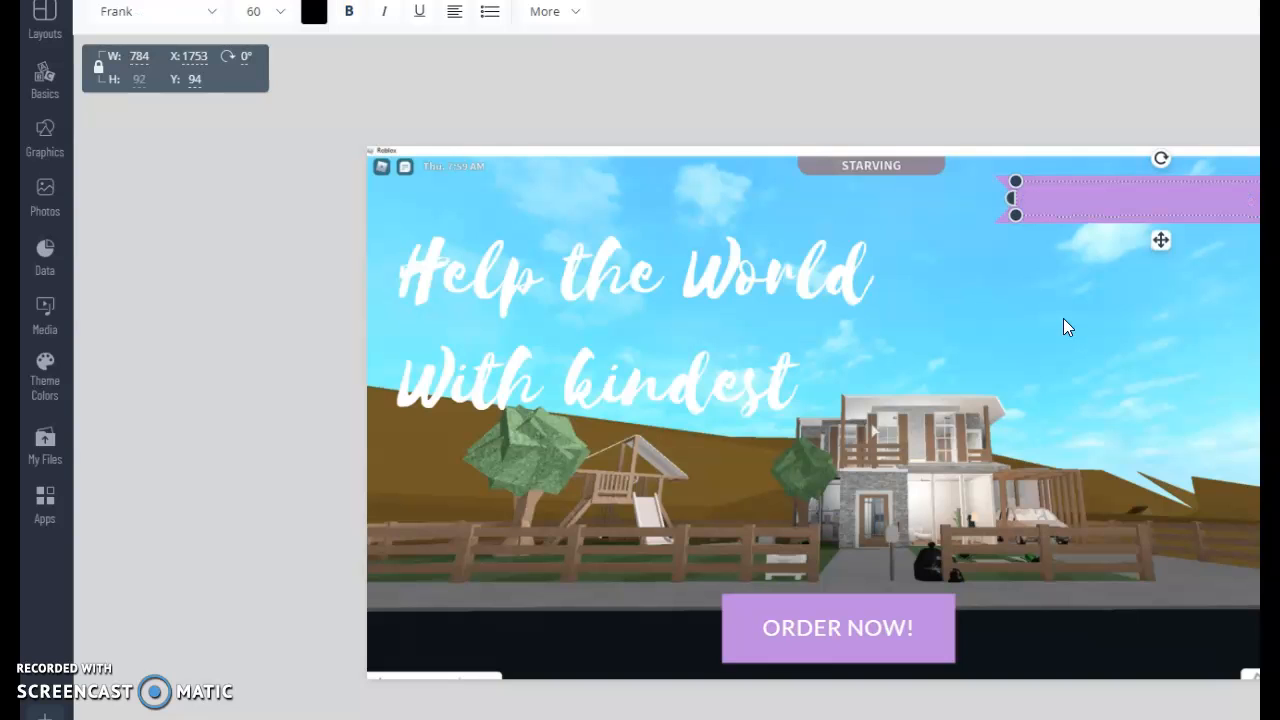
text(Bye liking a)
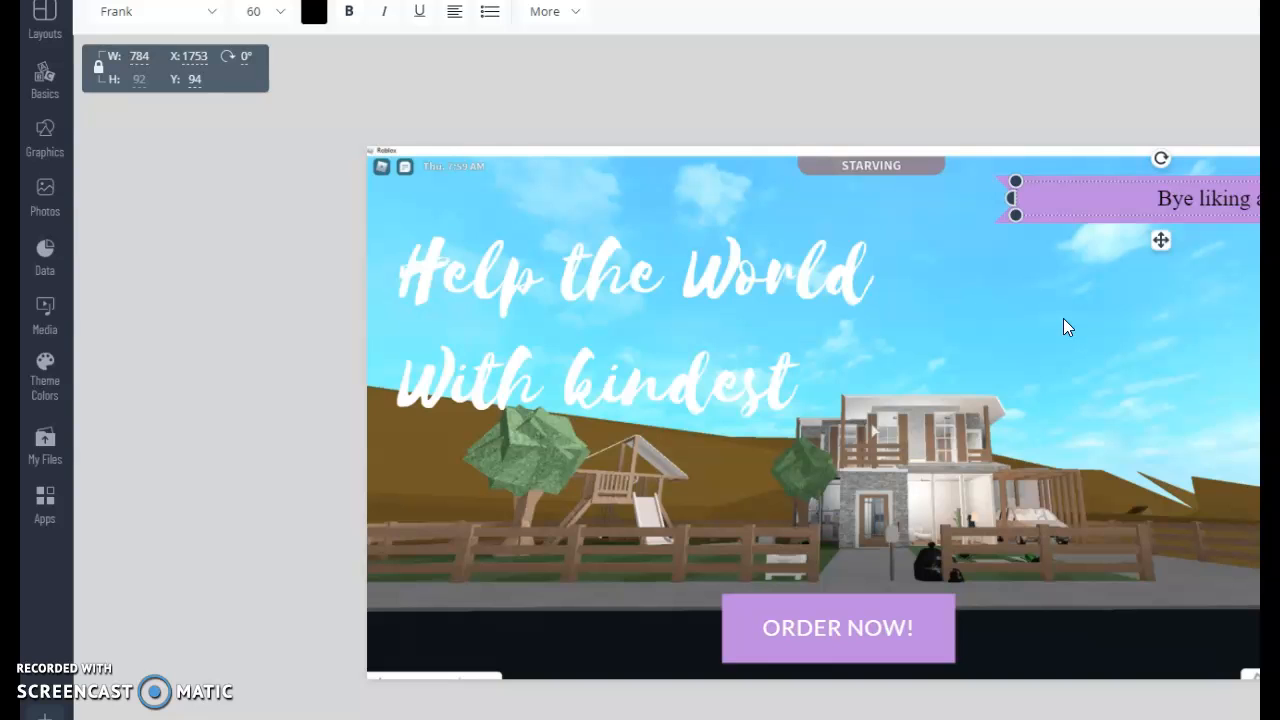
text(nd subsc)
text(ibe)
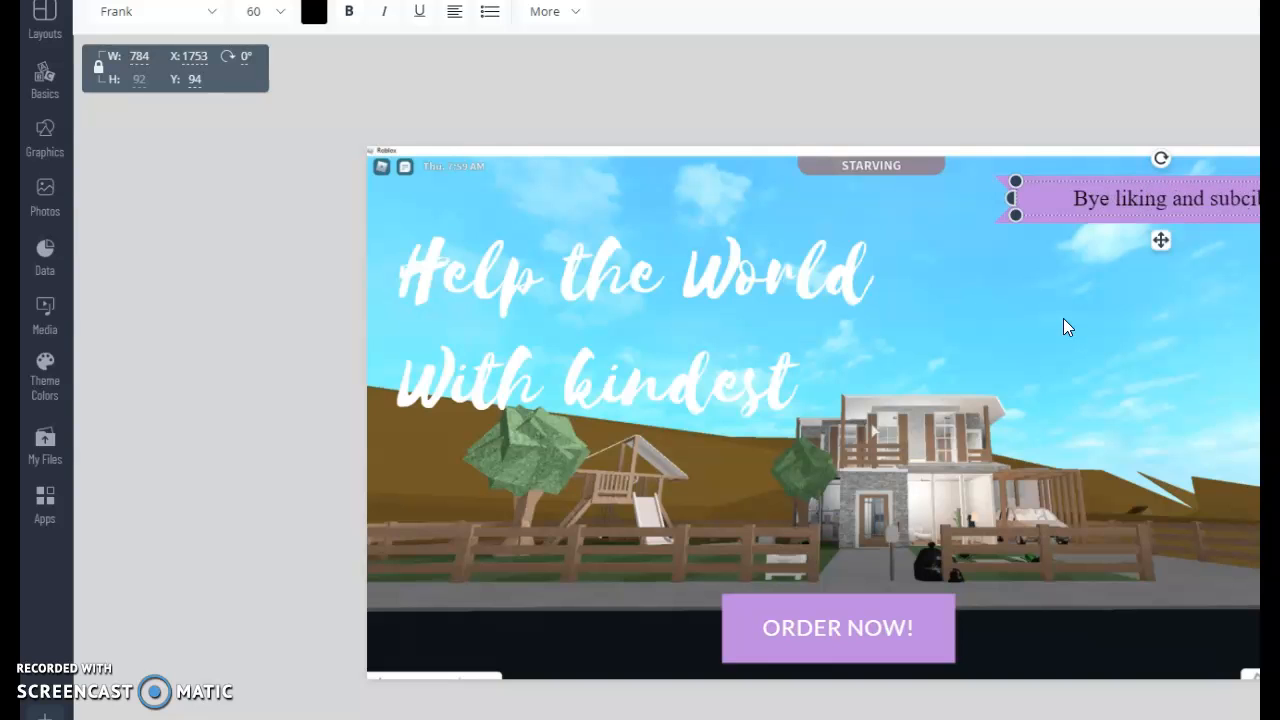
- Change the purple ribbon's text to "Buy liking and subcibering" and shift the text box left to about X 1721, Y 93
click(1176, 299)
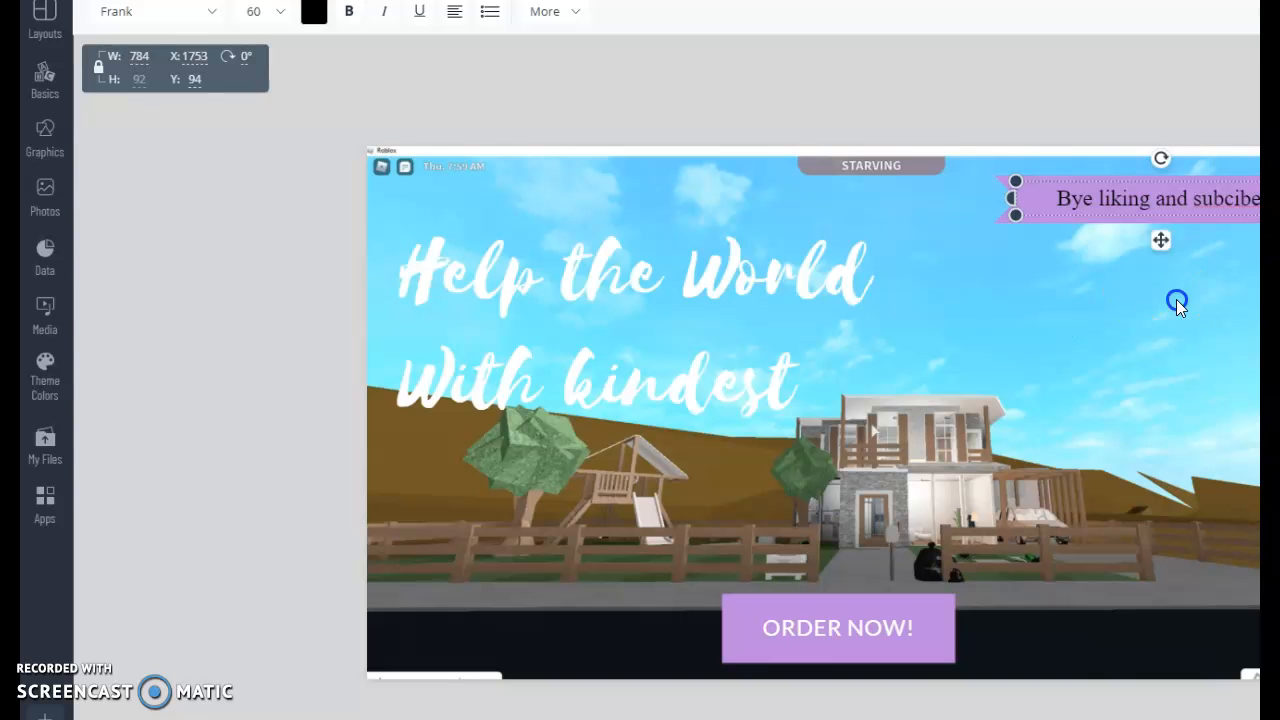
click(1239, 202)
mouse_move(1238, 207)
mouse_down()
mouse_move(1224, 200)
mouse_move(1253, 192)
mouse_up()
drag(1054, 177, 1060, 181)
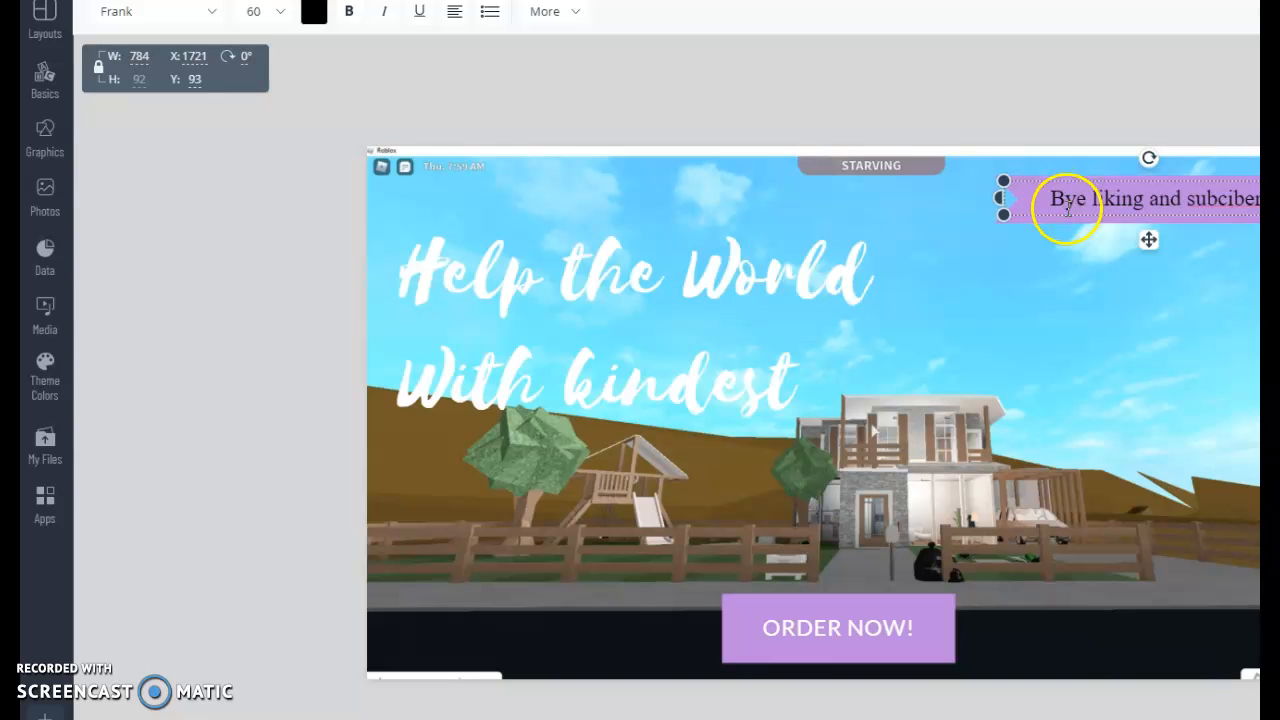
text(u)
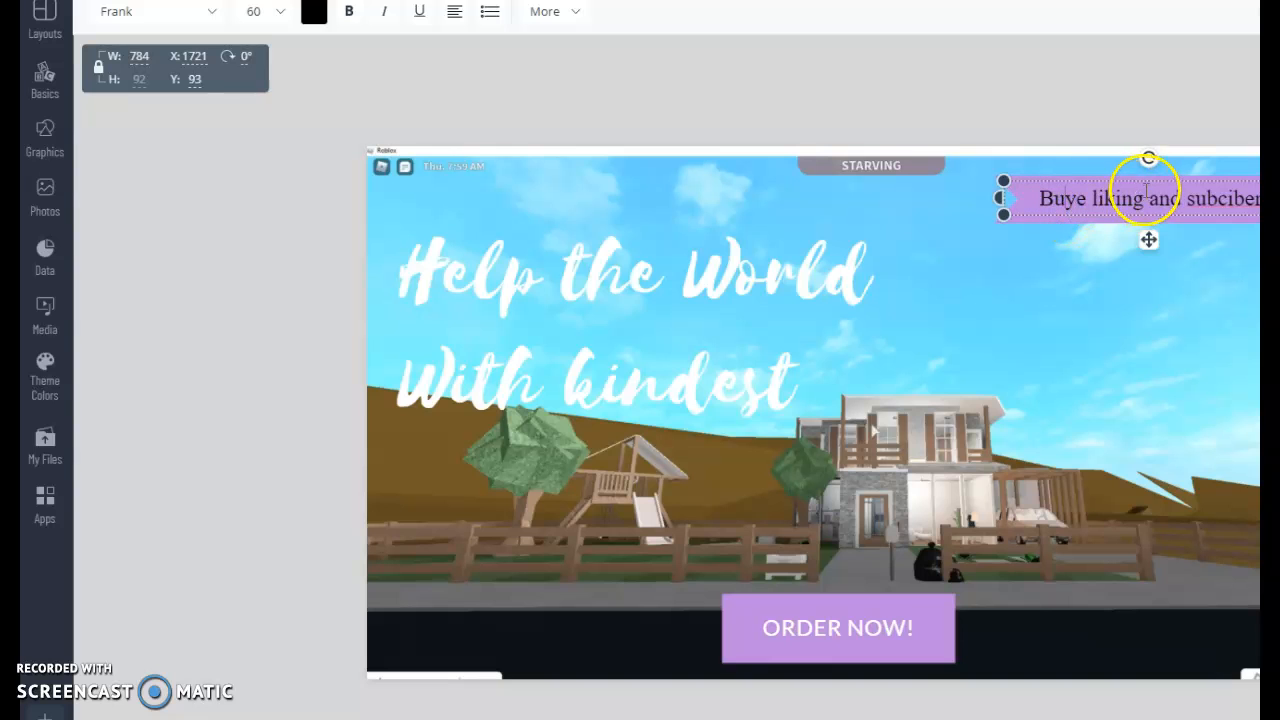
click(1086, 200)
key(BackSpace)
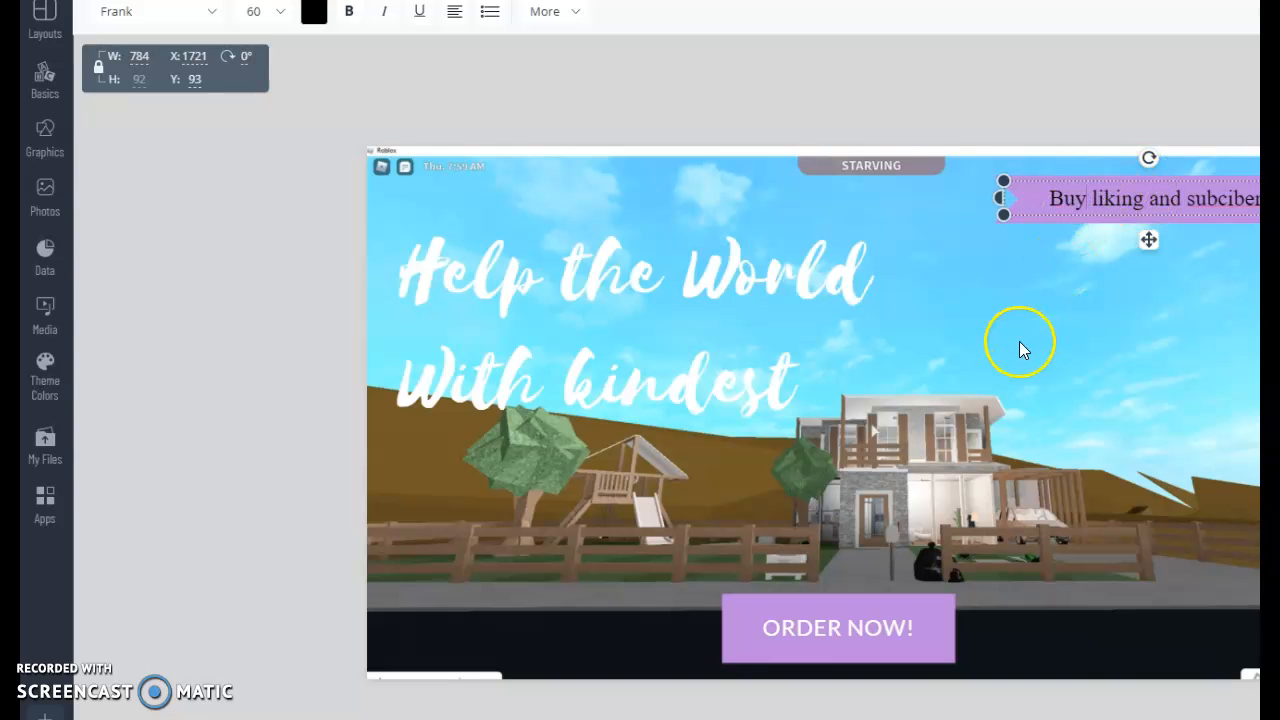
click(1027, 333)
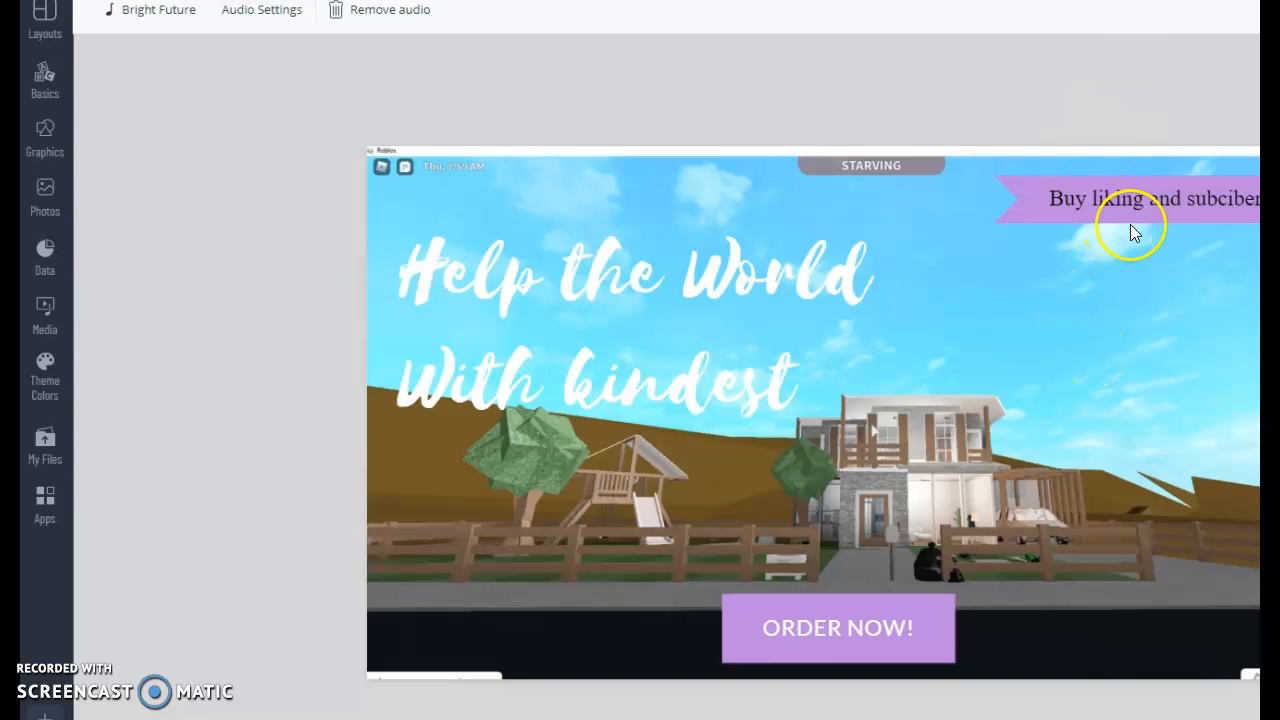
- Replace the "ORDER NOW!" button text with "Watch now!" and move the button directly beneath the purple ribbon
drag(937, 647, 766, 640)
click(939, 646)
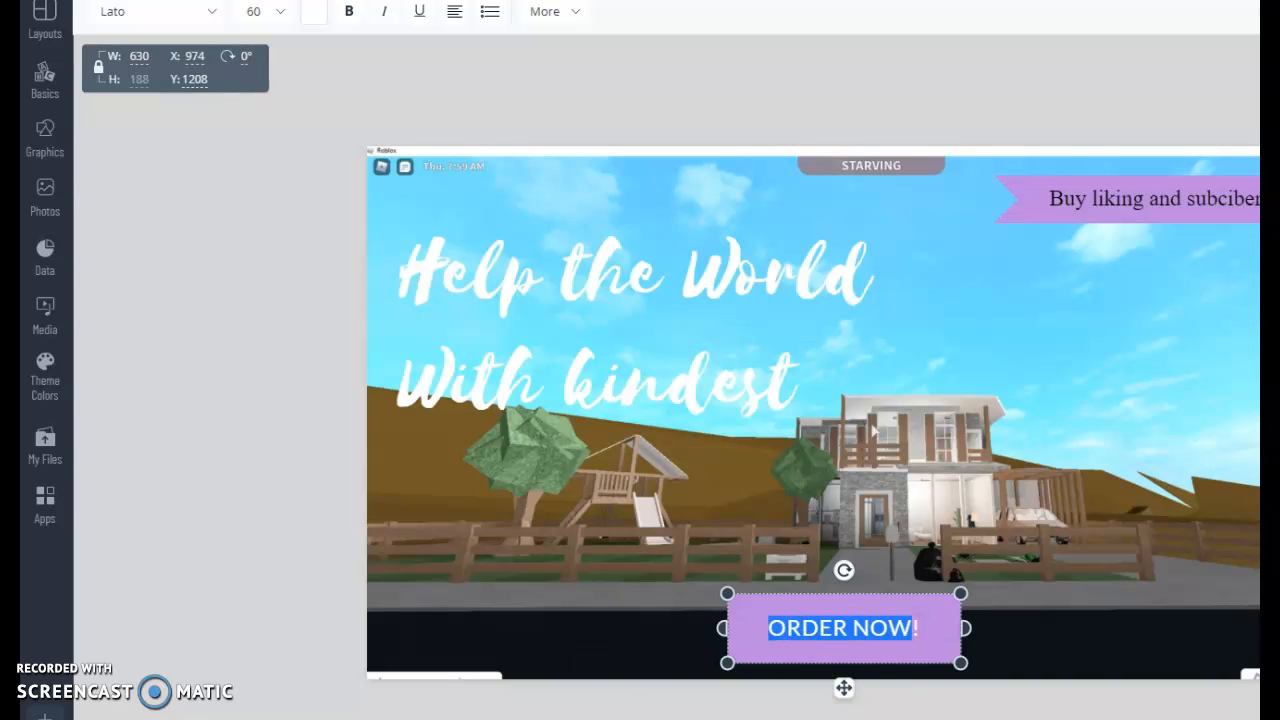
key(BackSpace)
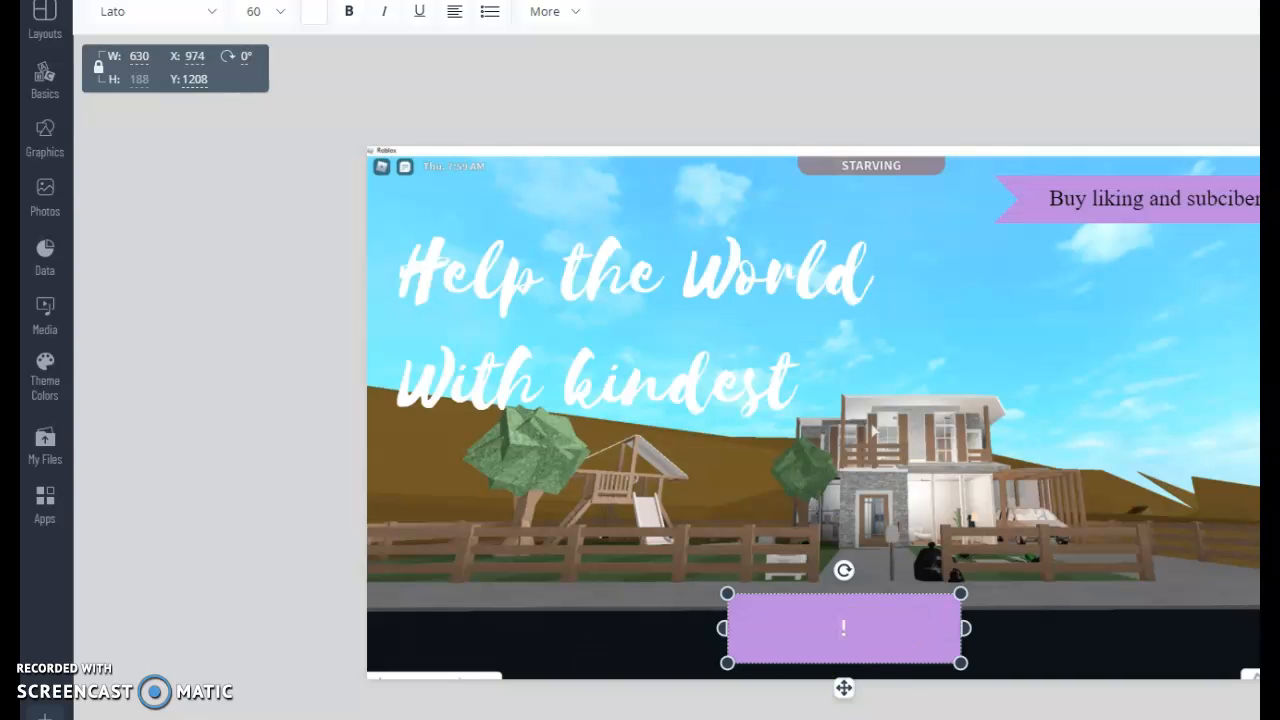
text(Watch now)
click(314, 594)
drag(883, 637, 1147, 245)
key(Escape)
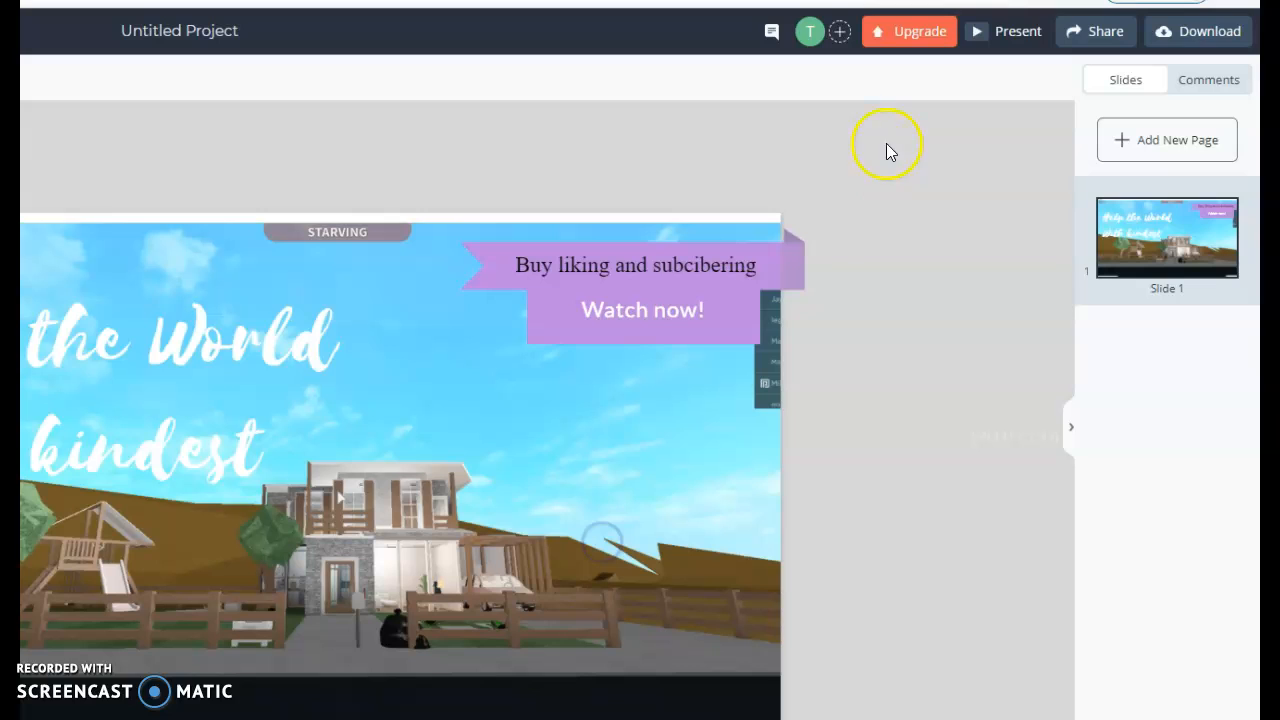
- Download all pages of the banner as a JPG image
click(1205, 34)
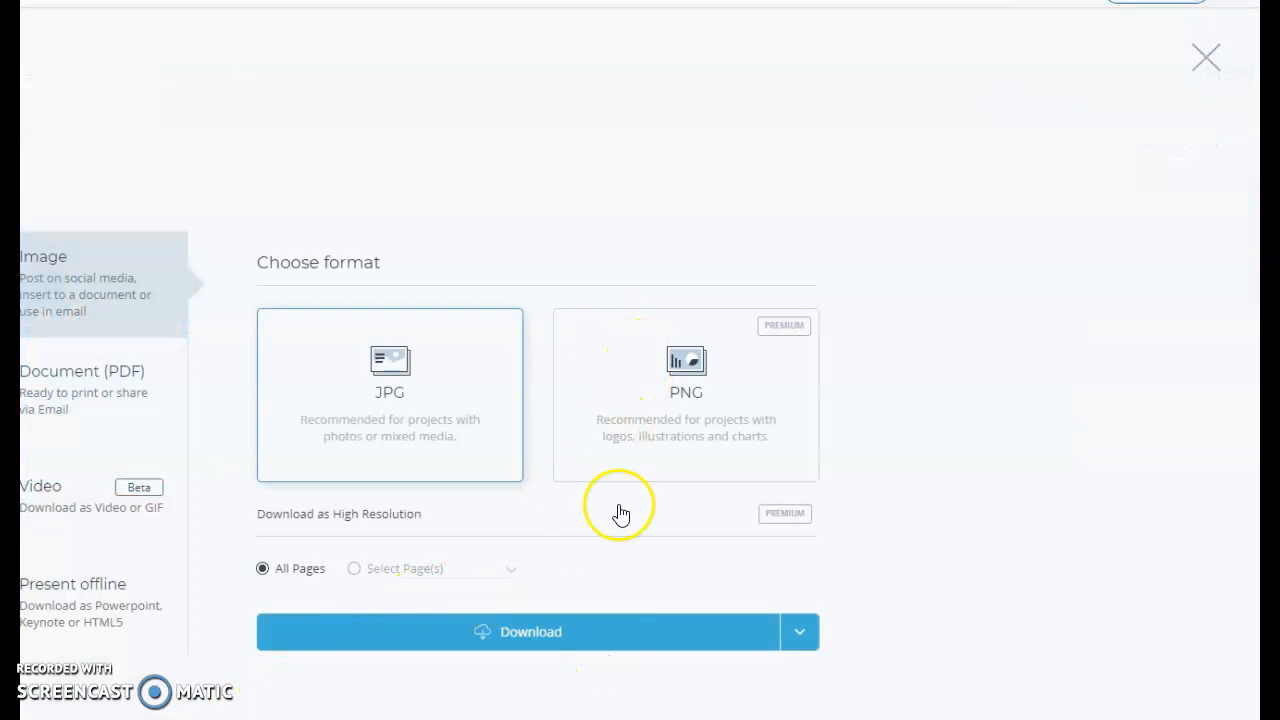
click(428, 631)
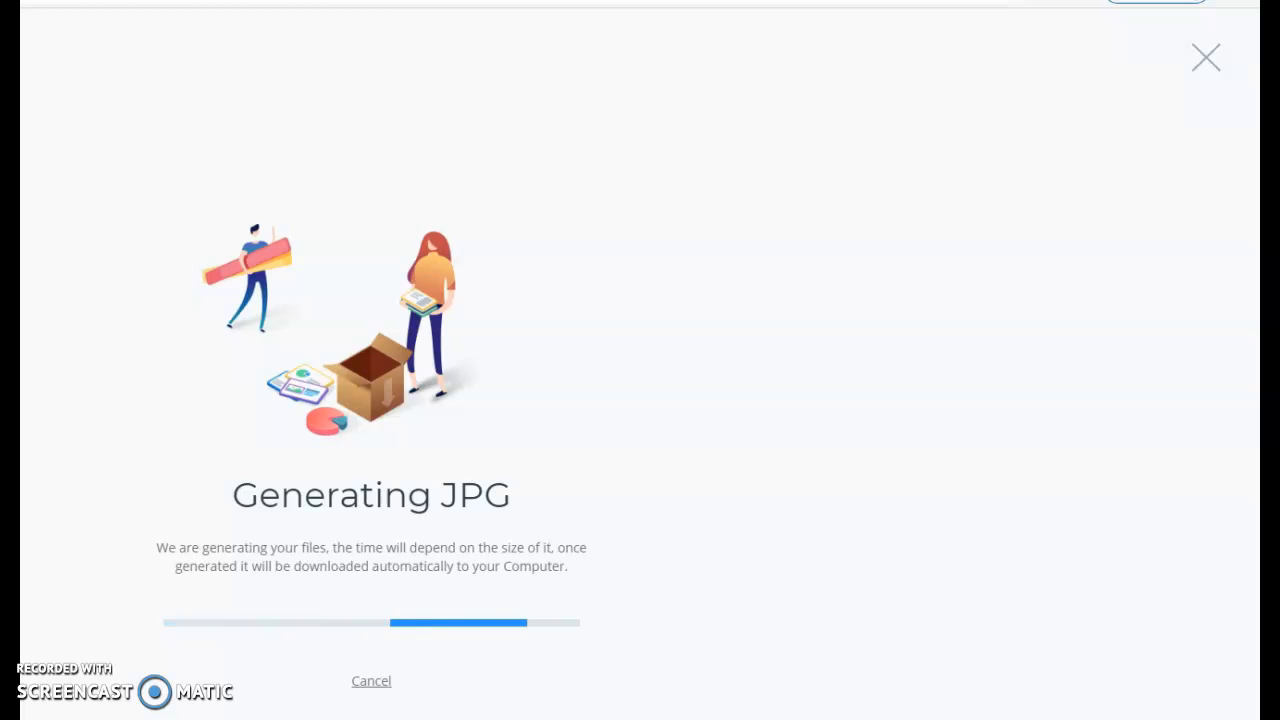
click(529, 628)
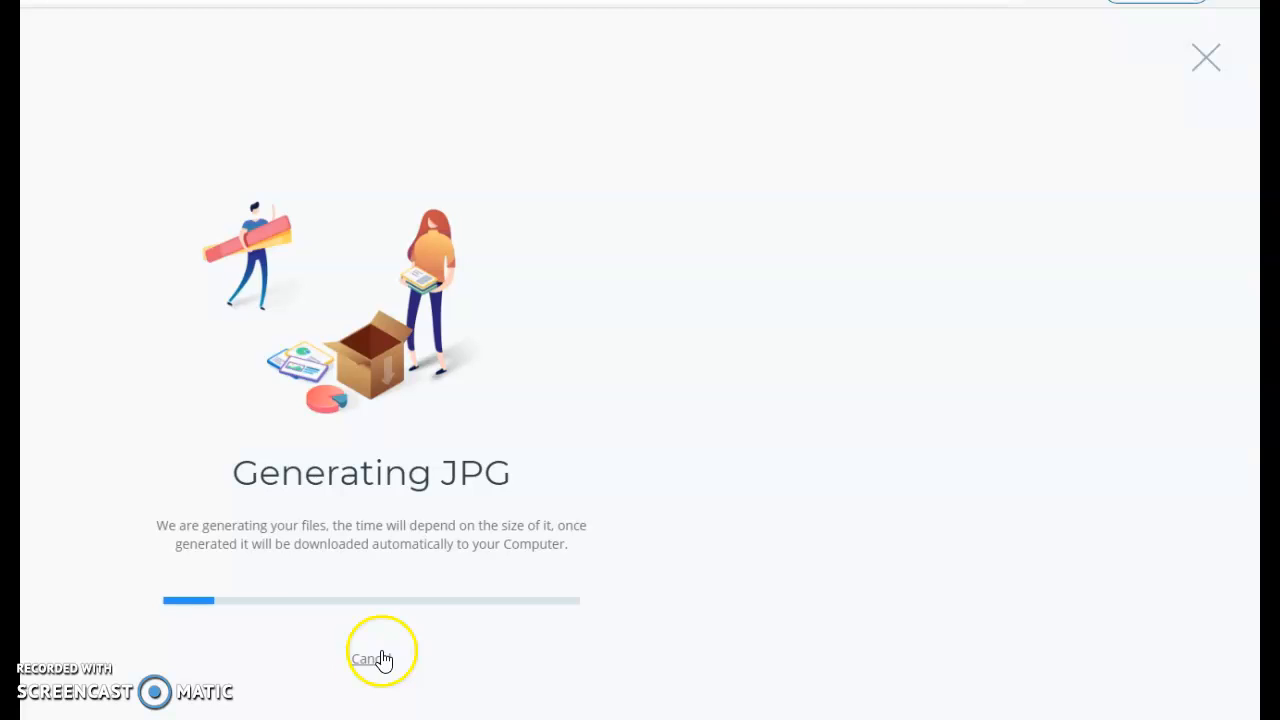
click(362, 654)
click(363, 602)
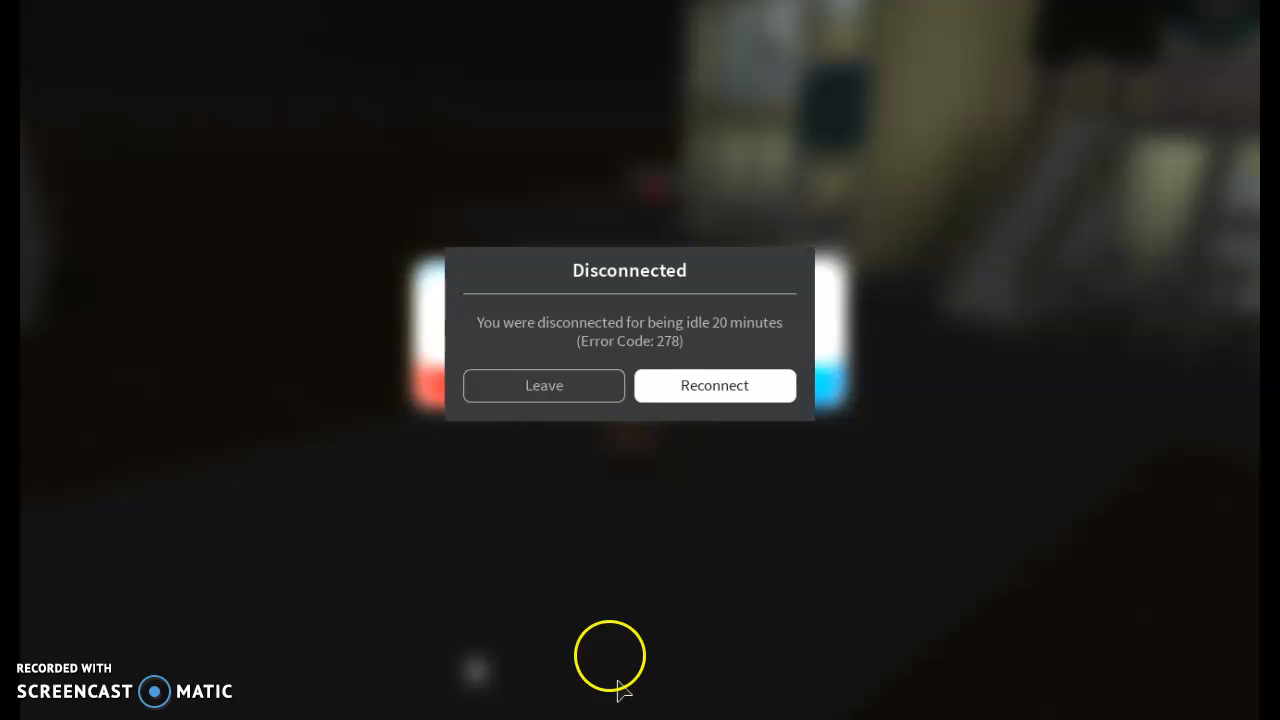
- Switch to Roblox and leave the disconnected game session
click(549, 380)
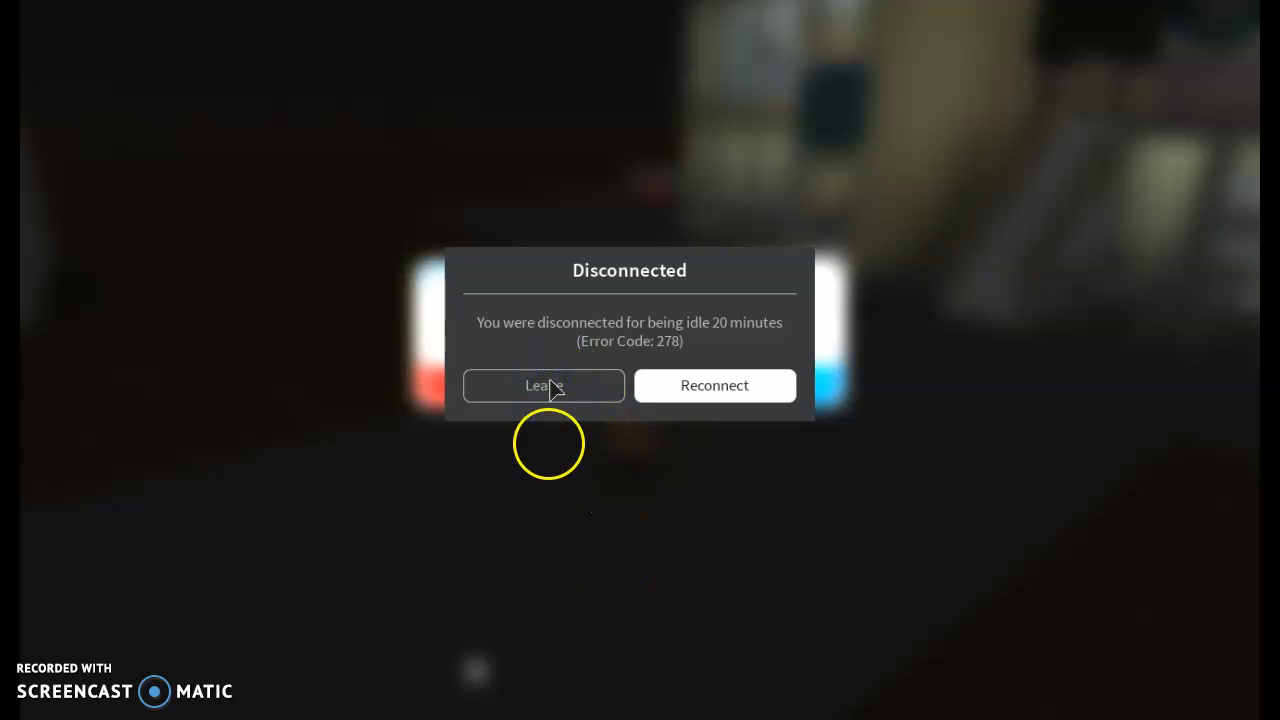